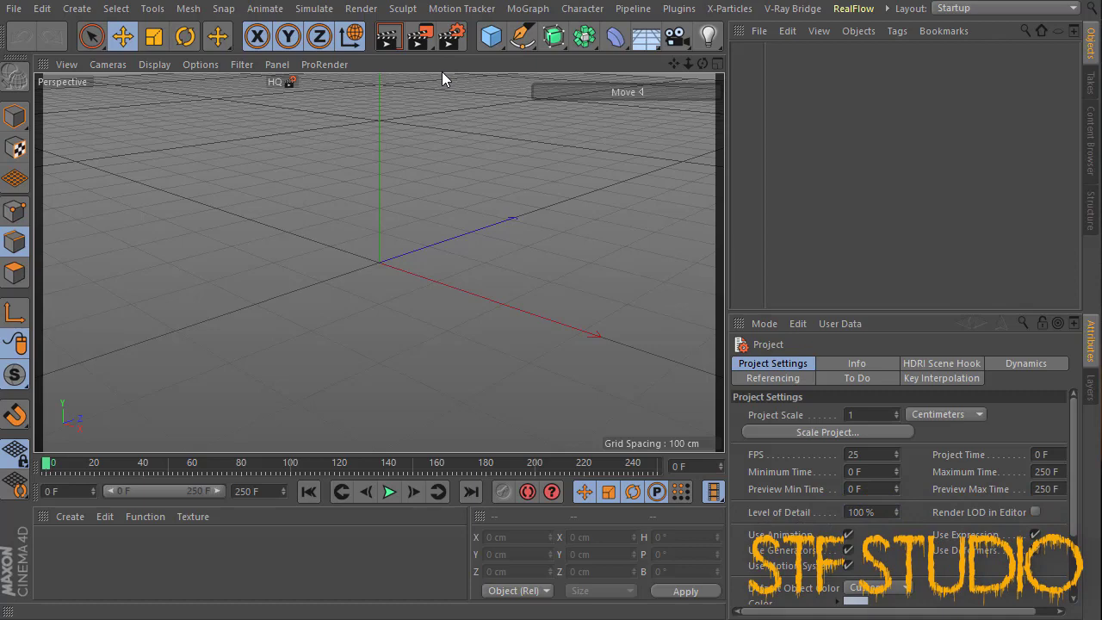
- Add a cube primitive to the empty scene and orbit the Perspective view to face it more frontally
left_click(490, 36)
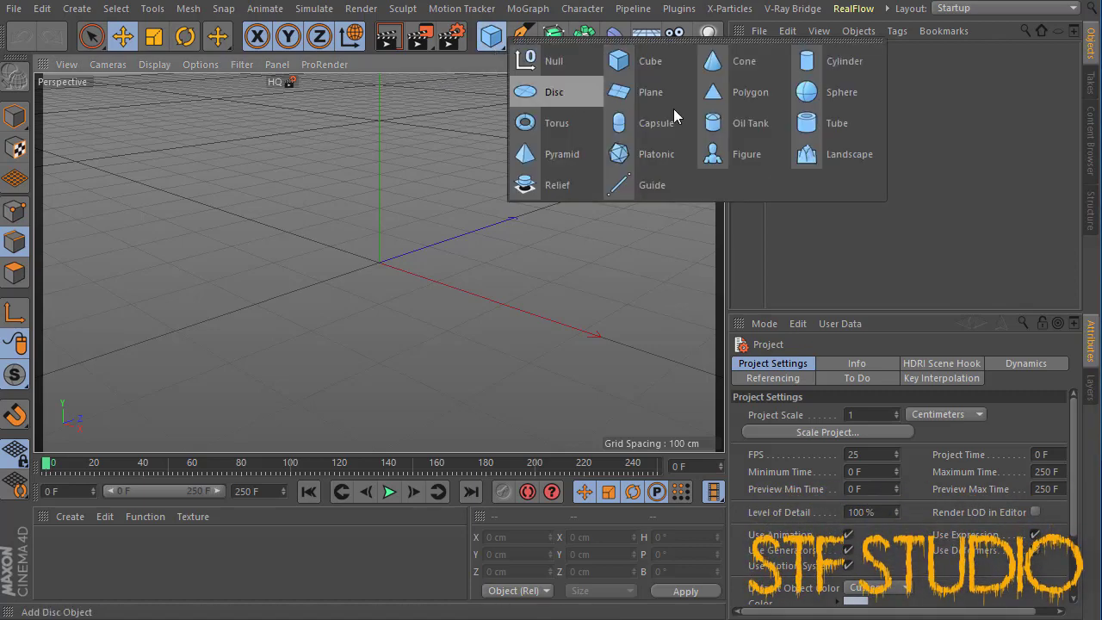
left_click(637, 63)
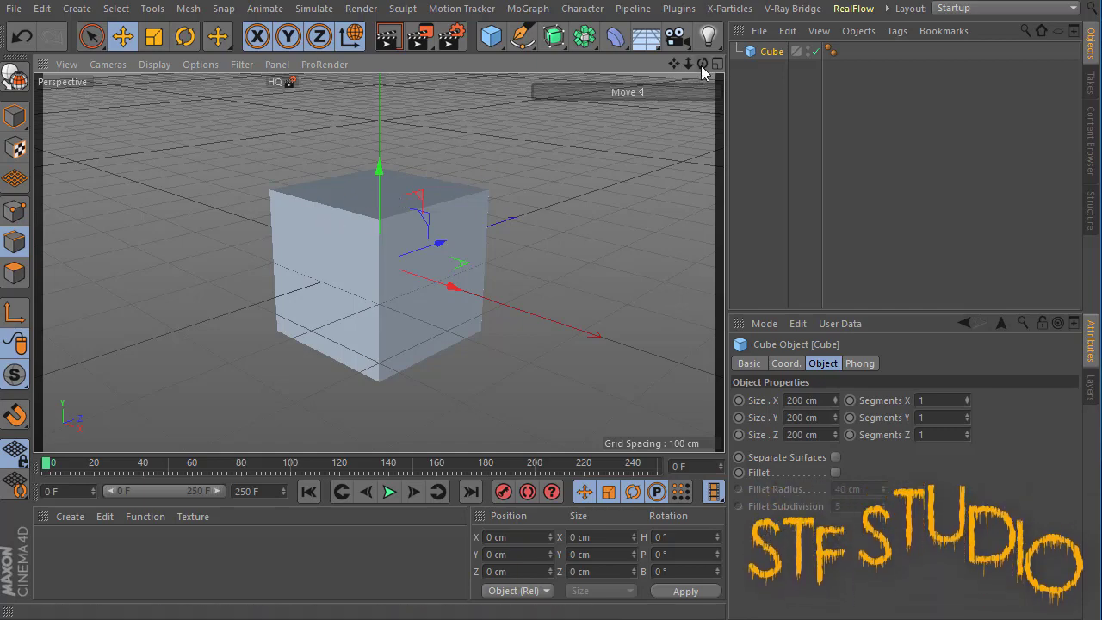
left_click_drag(702, 64, 916, 67)
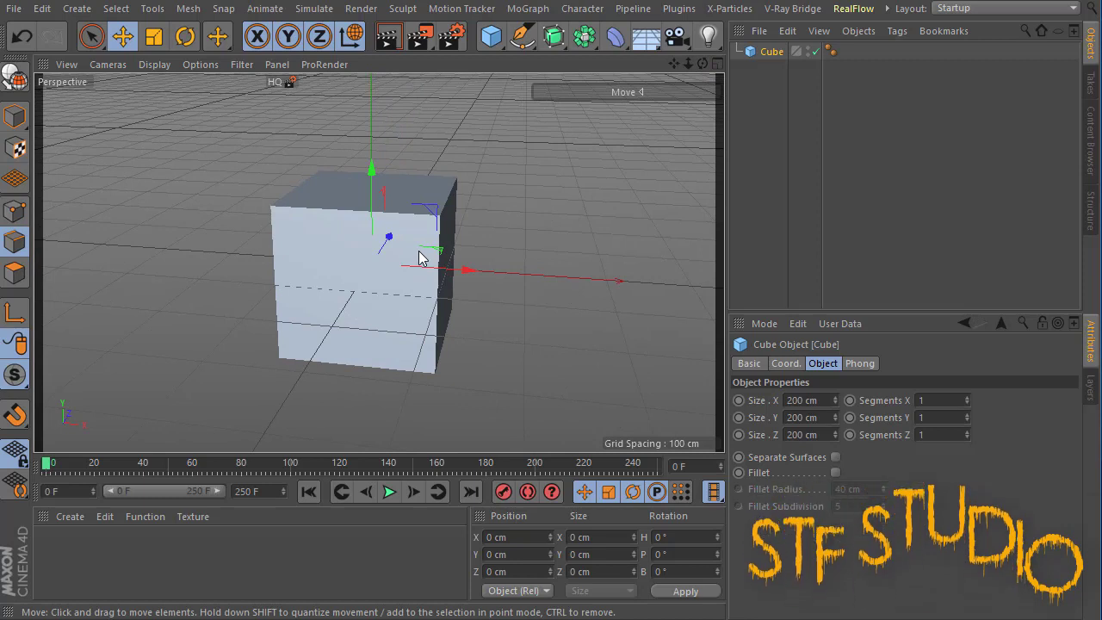
- Look at the cube in the four-view layout and the maximized Top view, ending in the Perspective view
left_click(718, 63)
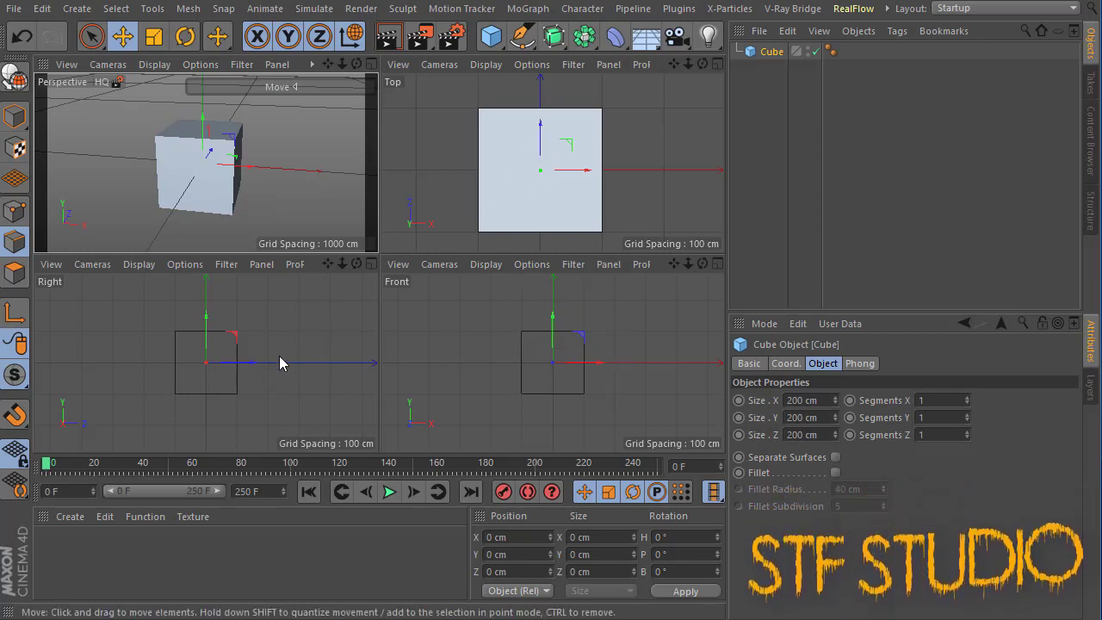
left_click(717, 63)
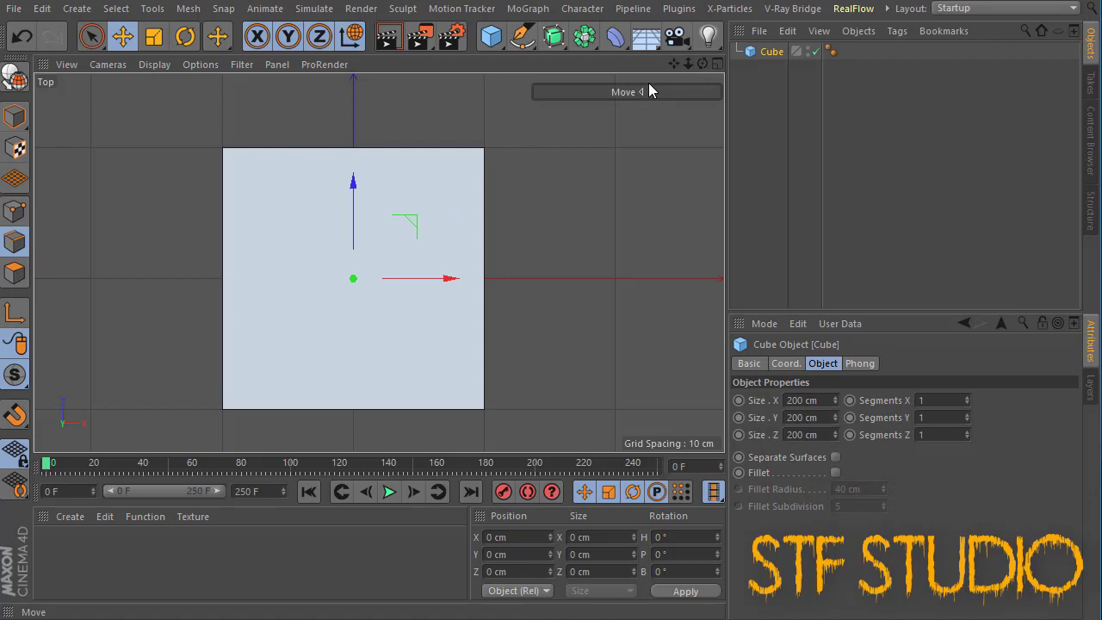
key("F1")
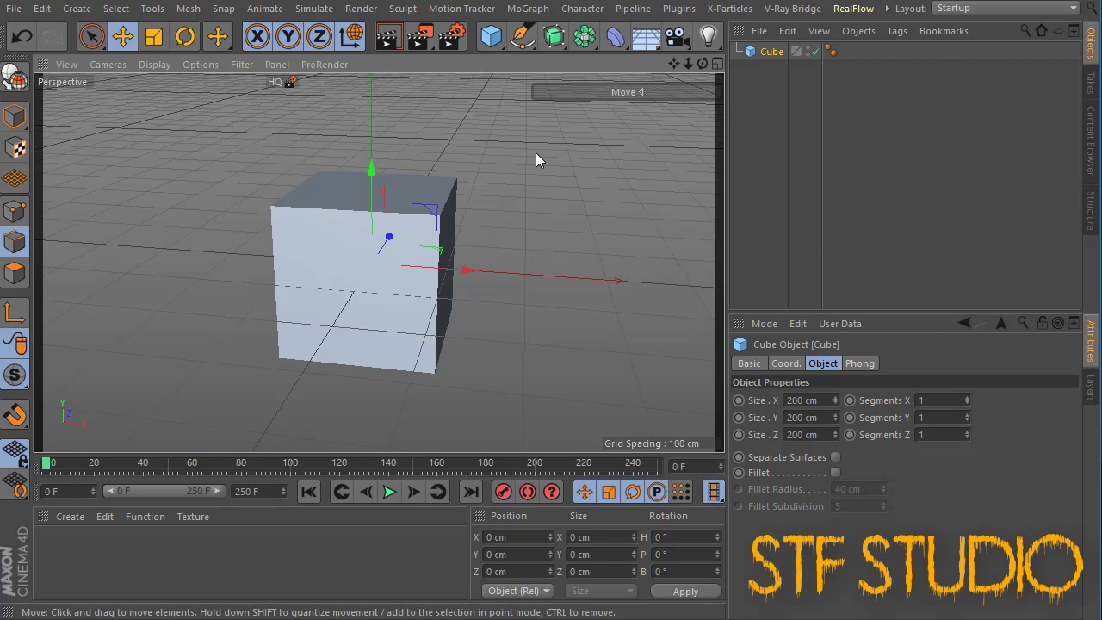
- In the maximized Top view, move the cube along the X and Z axes and bring it back near the origin
key("F2")
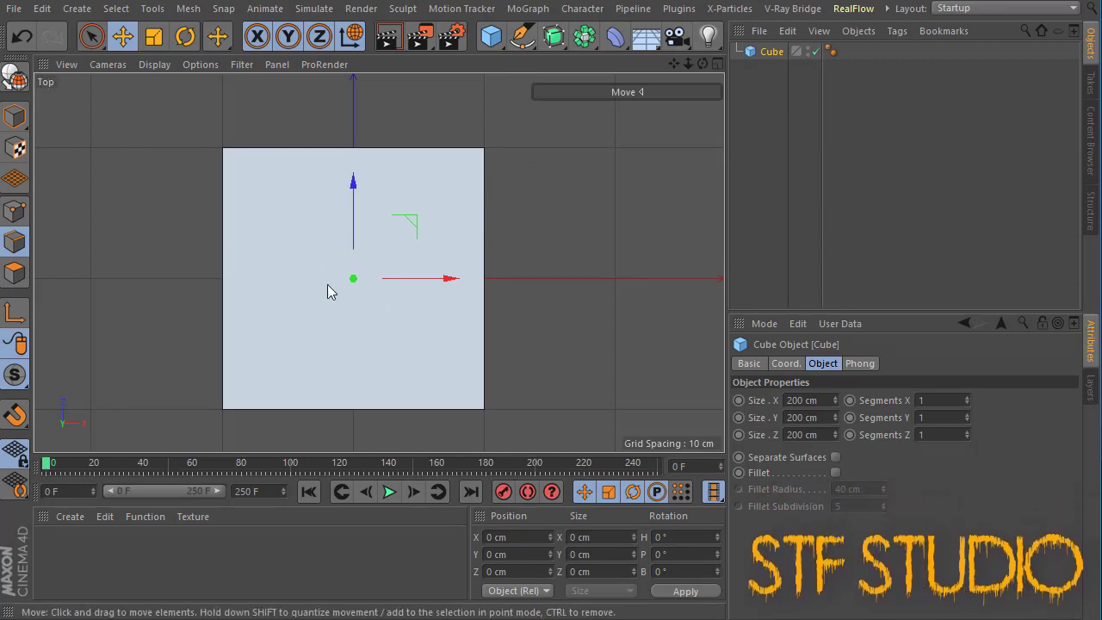
mouse_move(448, 279)
left_mouse_down()
mouse_move(468, 279)
mouse_move(370, 282)
mouse_move(436, 281)
left_mouse_up()
left_click_drag(343, 183, 351, 146)
mouse_move(427, 243)
left_mouse_down()
mouse_move(381, 256)
mouse_move(427, 250)
left_mouse_up()
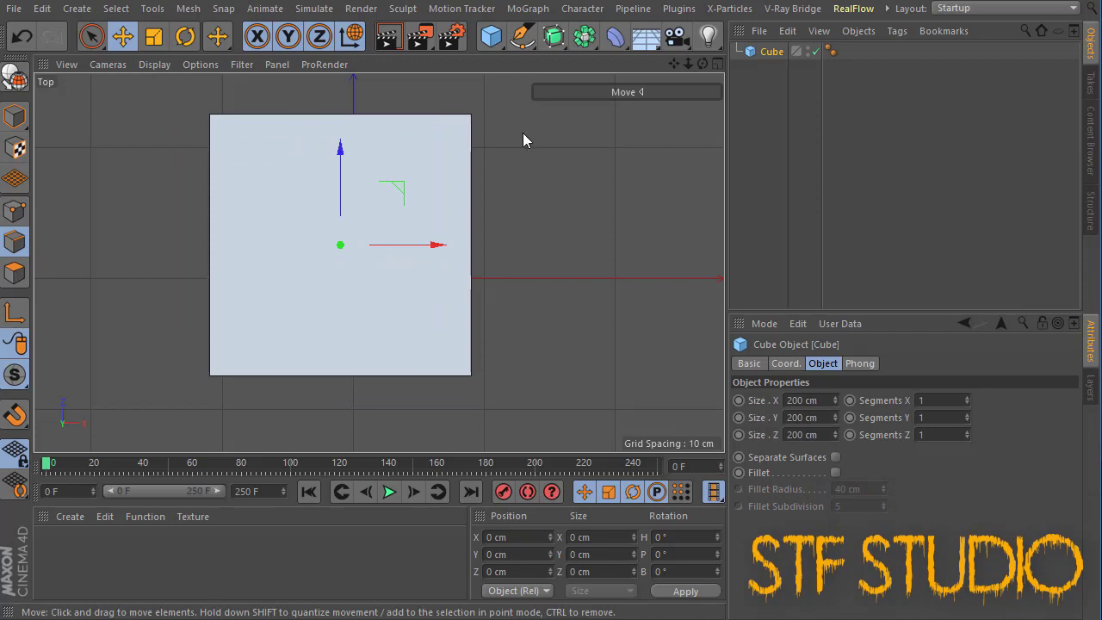
mouse_move(431, 248)
left_mouse_down()
mouse_move(455, 248)
mouse_move(430, 247)
left_mouse_up()
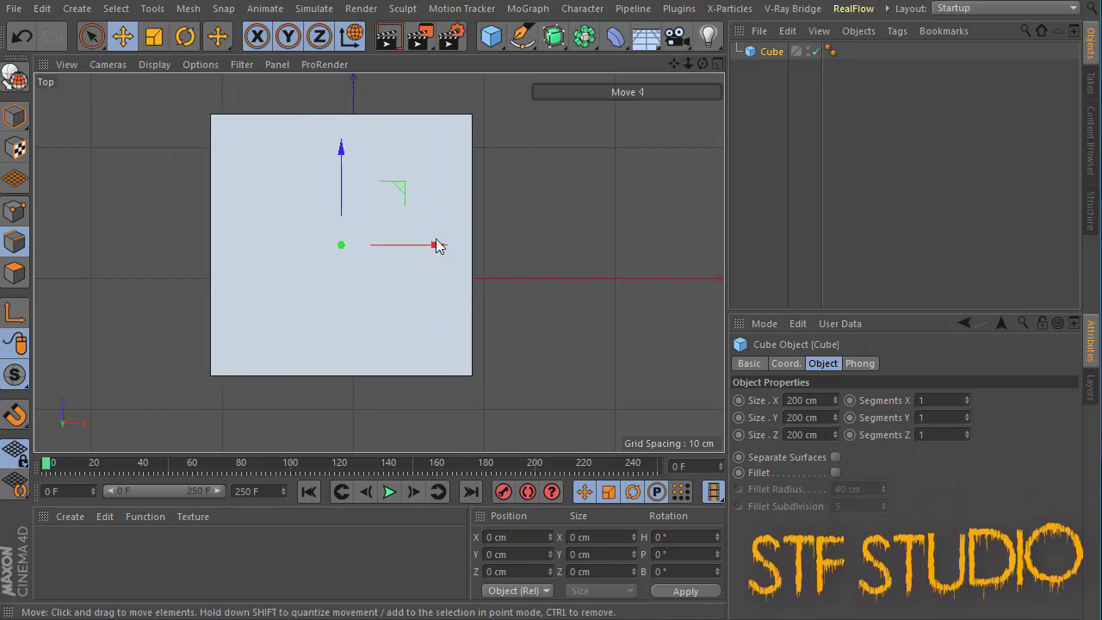
left_click_drag(340, 158, 350, 189)
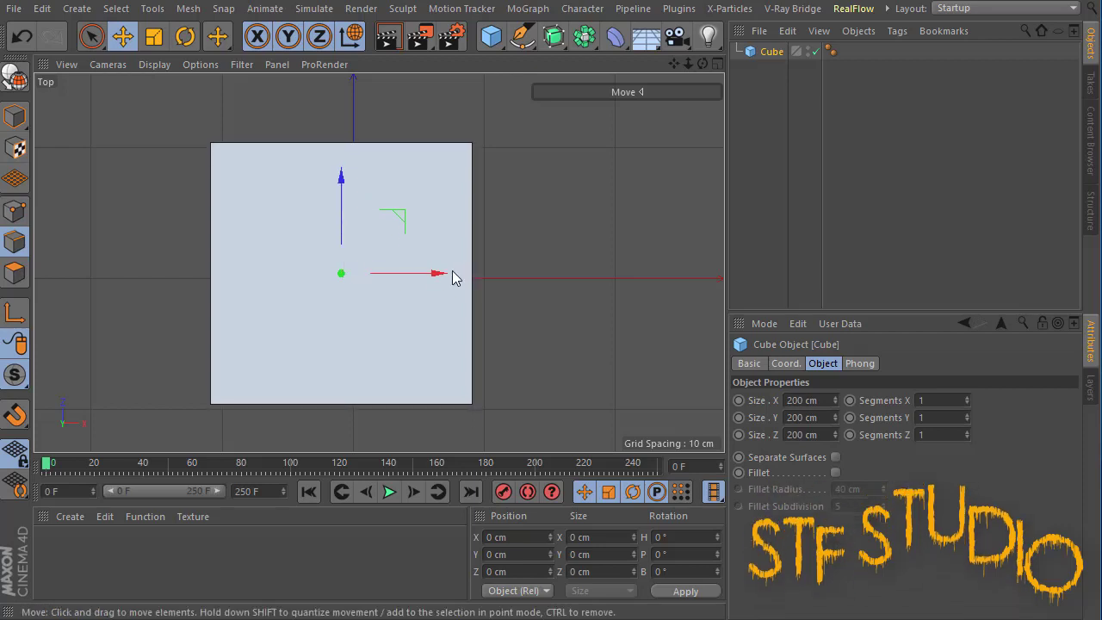
left_click_drag(448, 275, 453, 284)
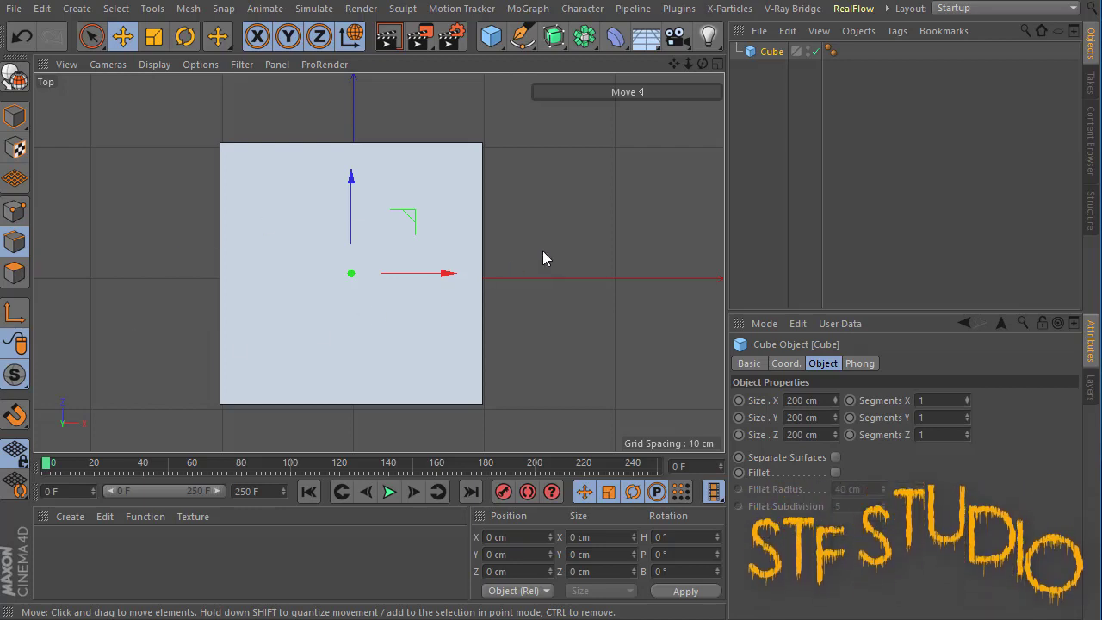
- In the maximized Right view, move the cube along the Z and Y axes and bring it back close to the origin
key("F3")
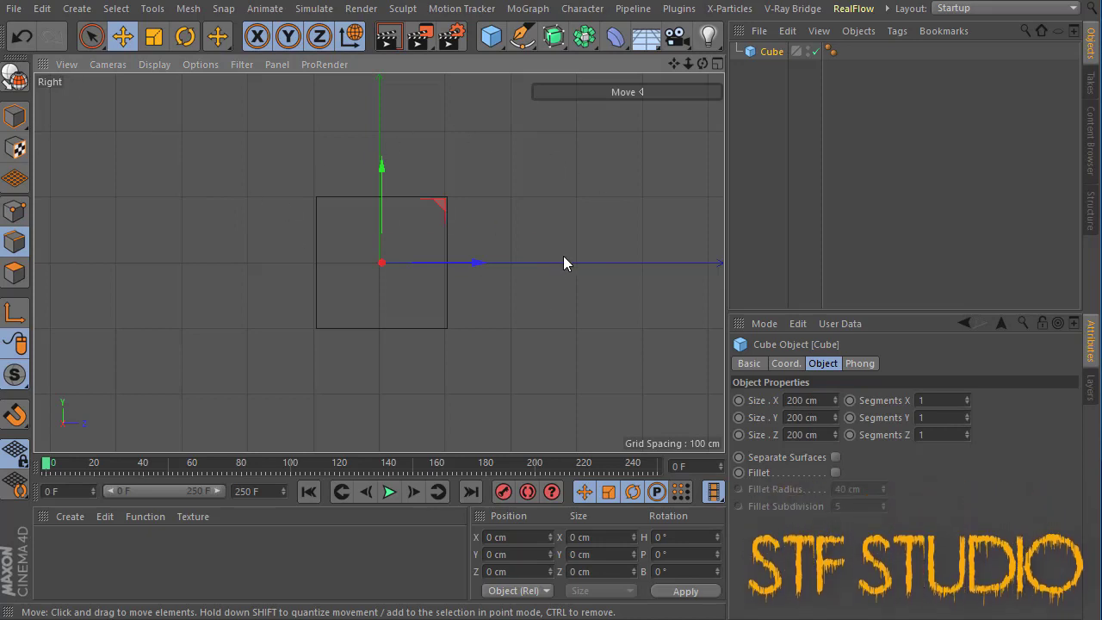
left_click_drag(480, 260, 436, 270)
mouse_move(401, 172)
left_mouse_down()
mouse_move(401, 135)
mouse_move(401, 184)
left_mouse_up()
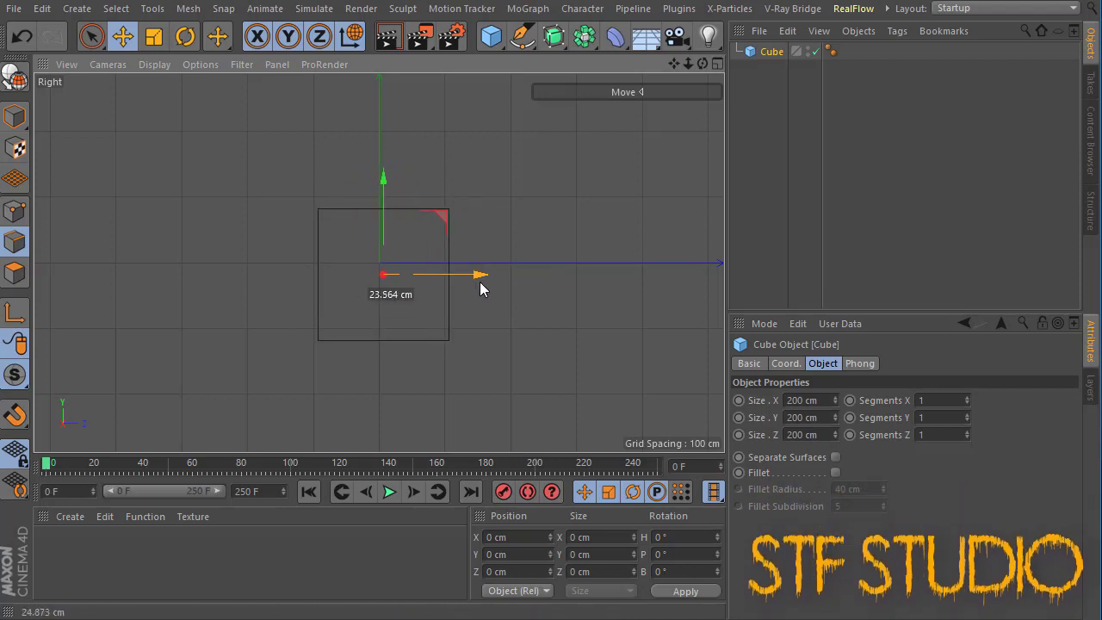
left_click_drag(480, 288, 478, 287)
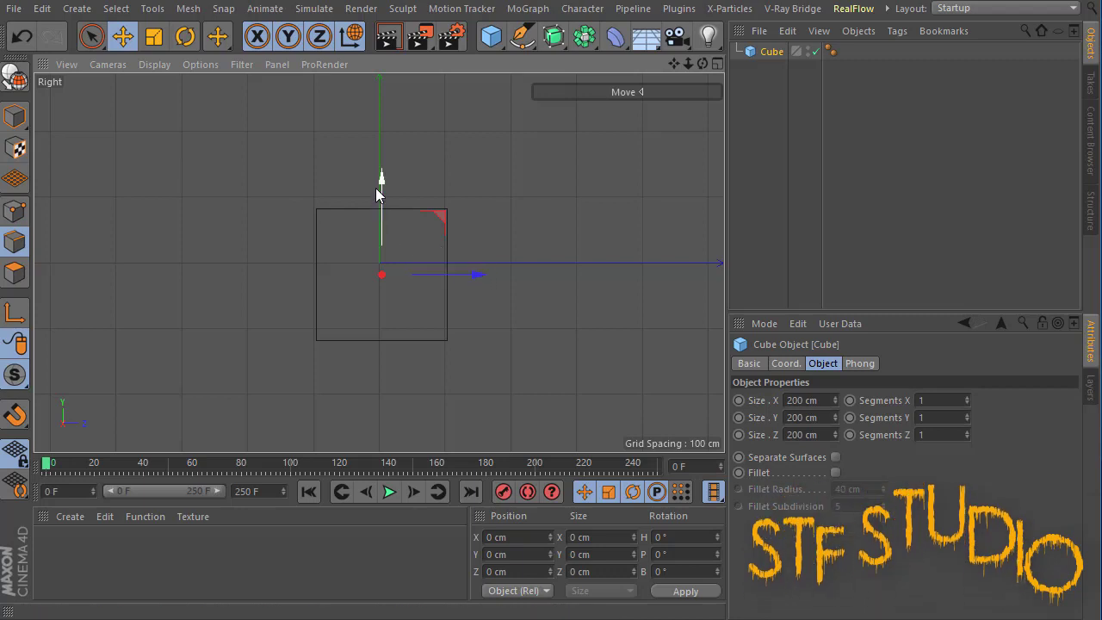
left_click_drag(381, 180, 383, 227)
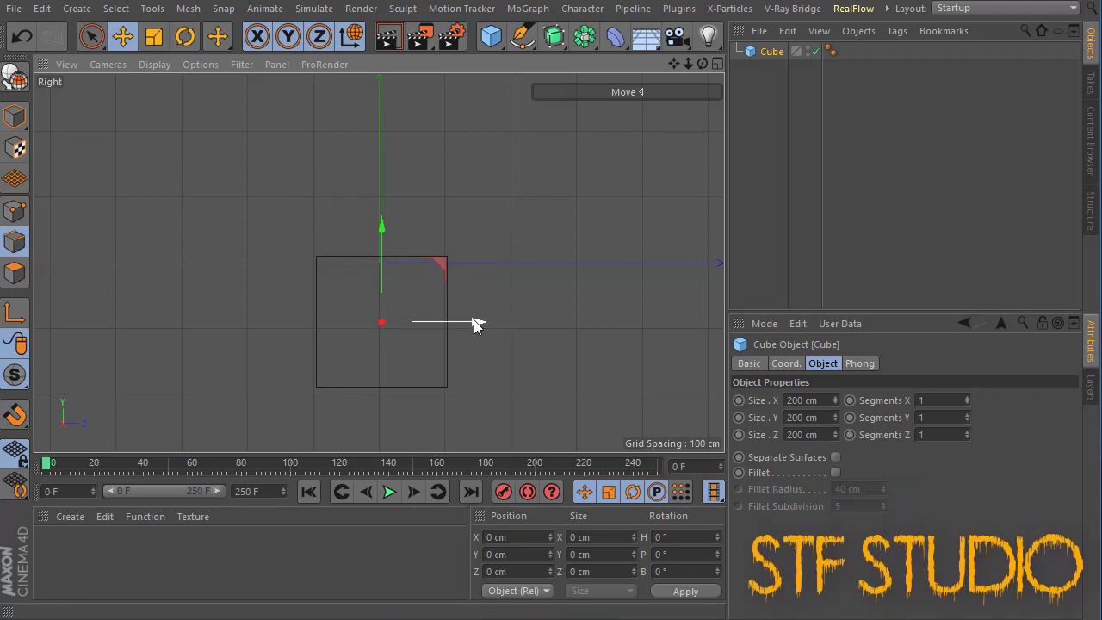
left_click_drag(474, 322, 494, 302)
left_click_drag(402, 217, 401, 195)
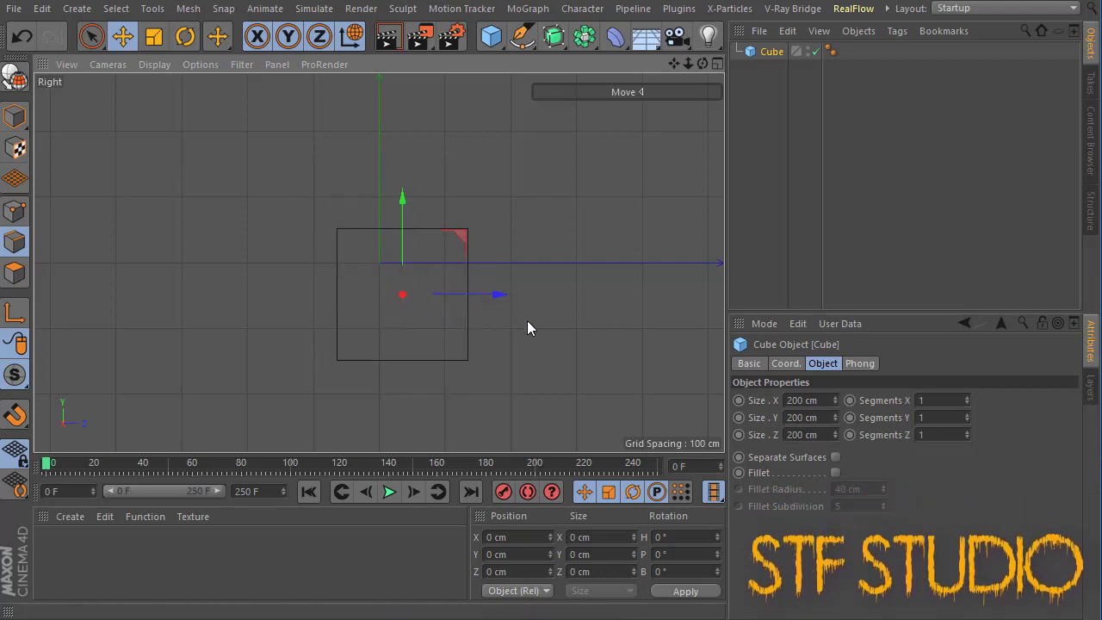
left_click_drag(506, 302, 474, 297)
left_click_drag(374, 211, 376, 167)
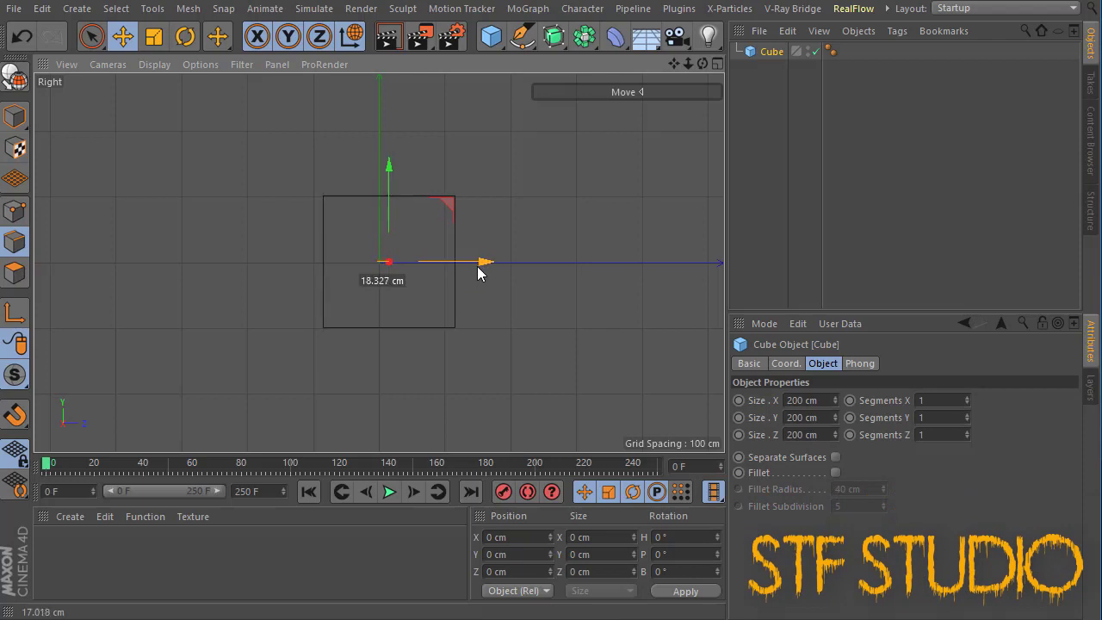
left_click_drag(480, 274, 466, 267)
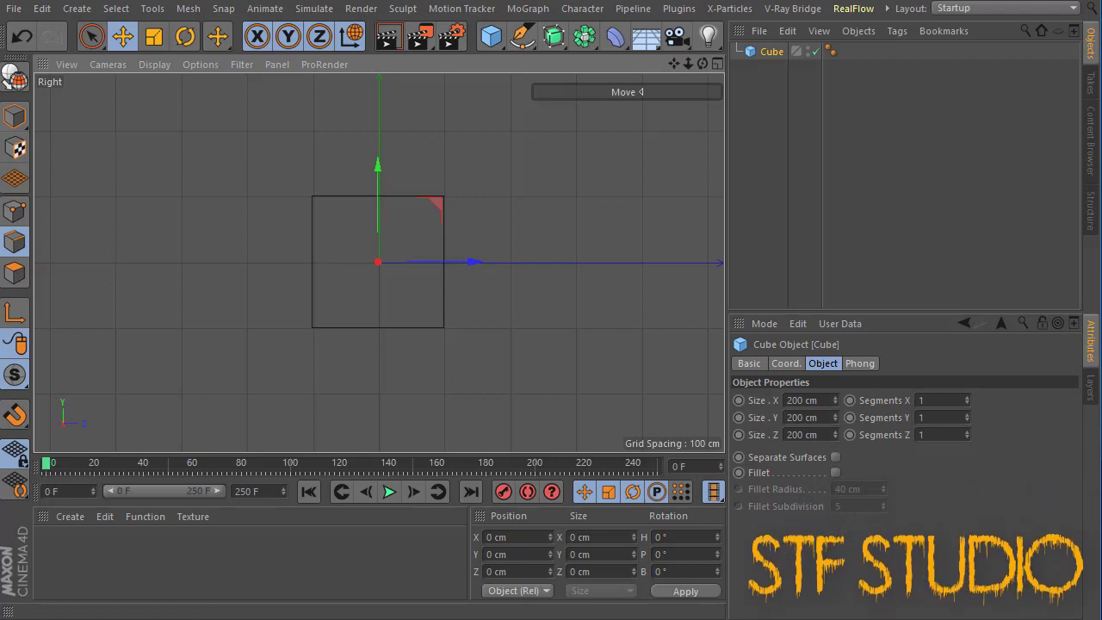
- In the four-view layout, move the cube toward negative X and slightly down in Front, and adjust its Z position in Right
key("F4")
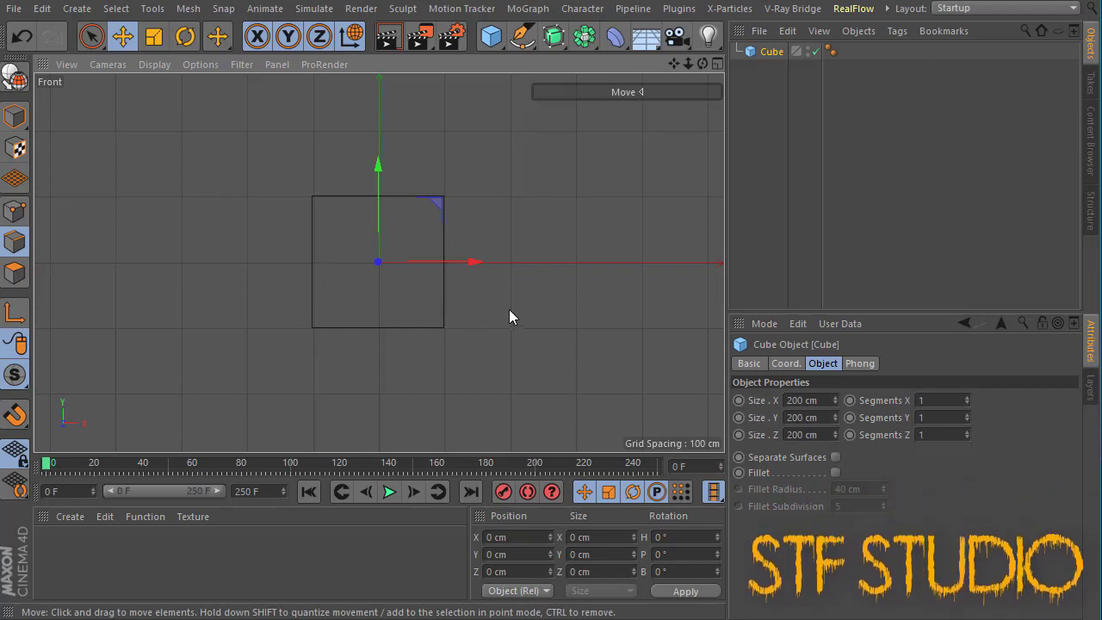
middle_click(649, 307)
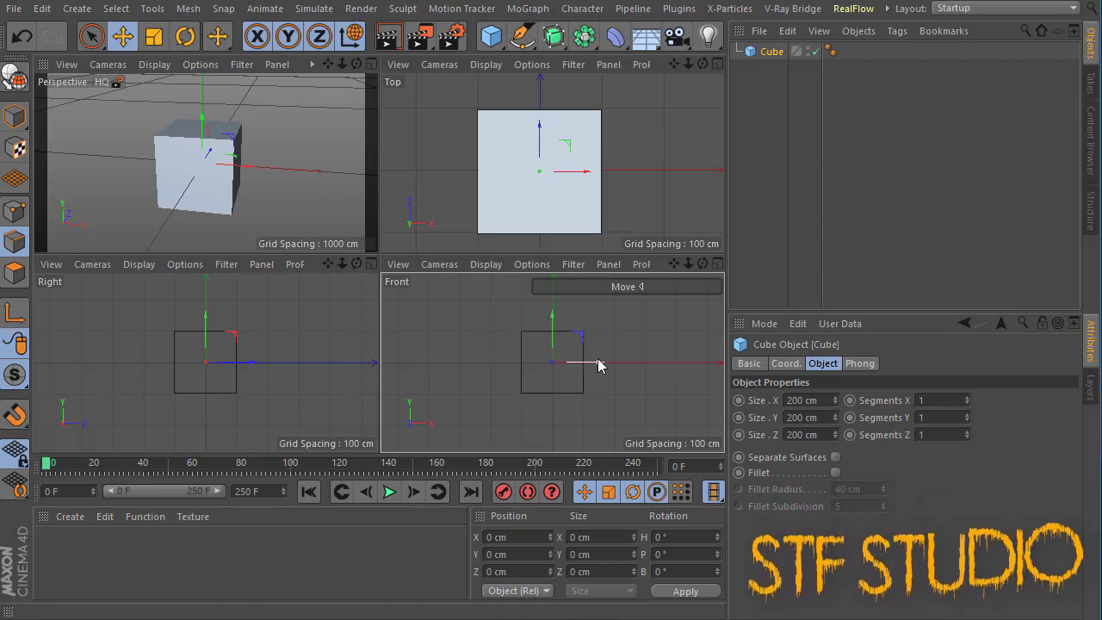
mouse_move(598, 363)
left_mouse_down()
mouse_move(651, 364)
mouse_move(578, 365)
left_mouse_up()
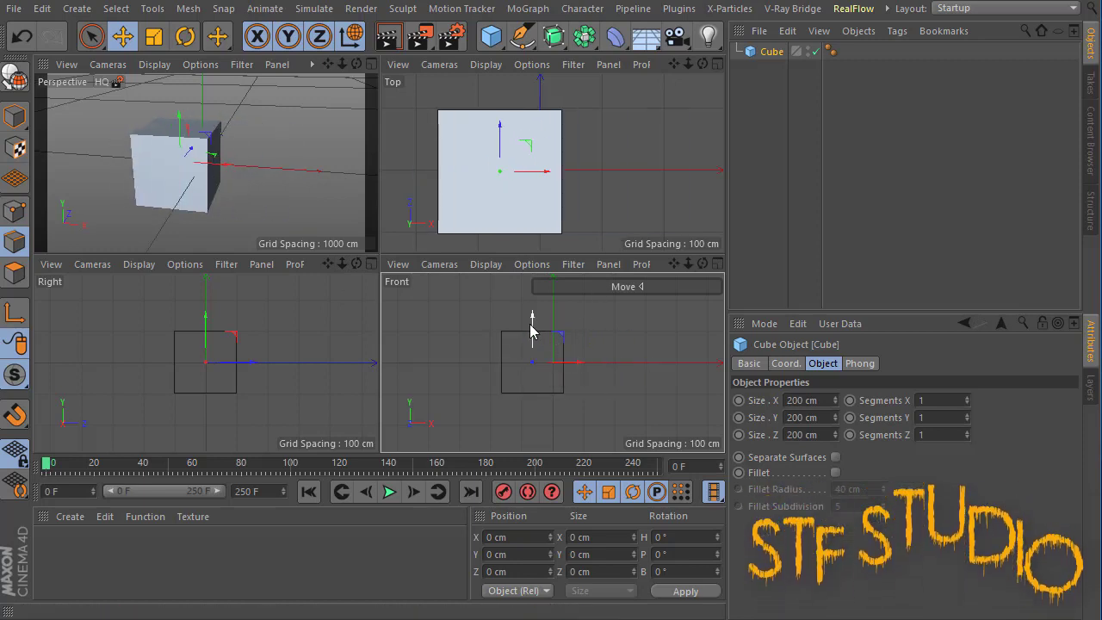
left_click_drag(531, 323, 534, 332)
mouse_move(255, 371)
left_mouse_down()
mouse_move(307, 375)
mouse_move(250, 369)
left_mouse_up()
mouse_move(203, 338)
left_mouse_down()
mouse_move(199, 310)
mouse_move(203, 340)
left_mouse_up()
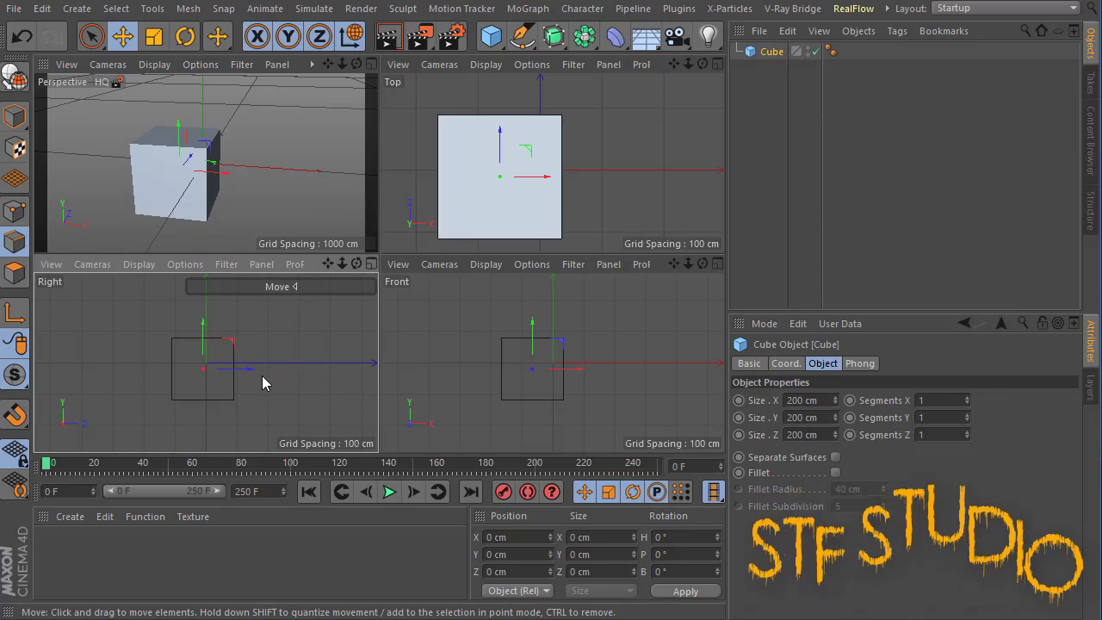
mouse_move(243, 369)
left_mouse_down()
mouse_move(274, 374)
mouse_move(247, 369)
left_mouse_up()
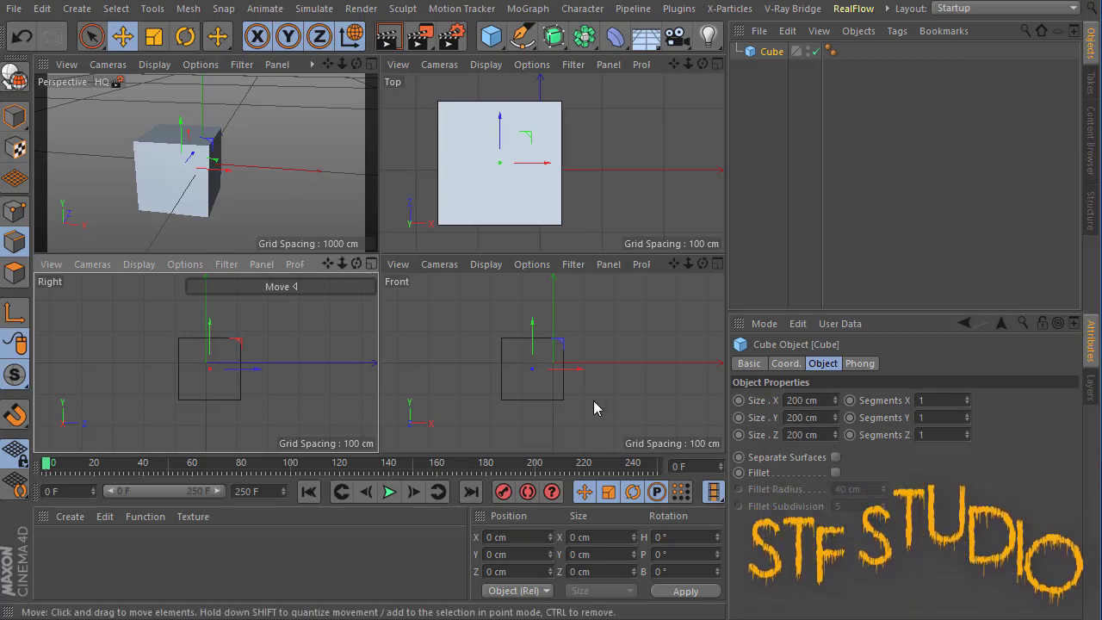
- Return to the maximized Perspective view and shift the cube to the opposite side of the world origin
left_click(717, 63)
left_click(717, 63)
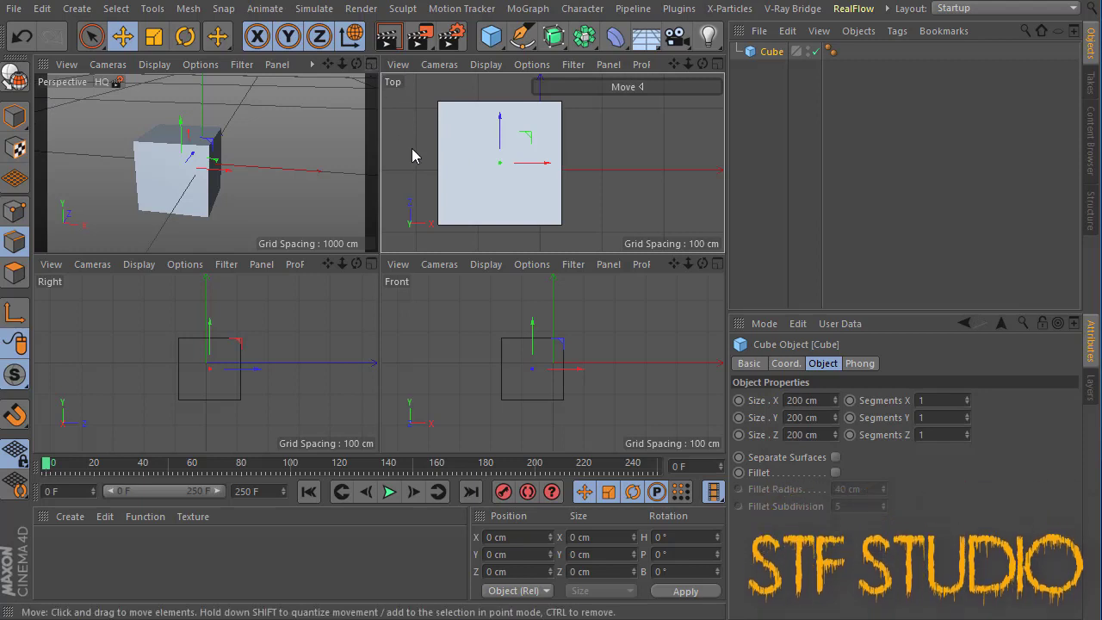
key("F1")
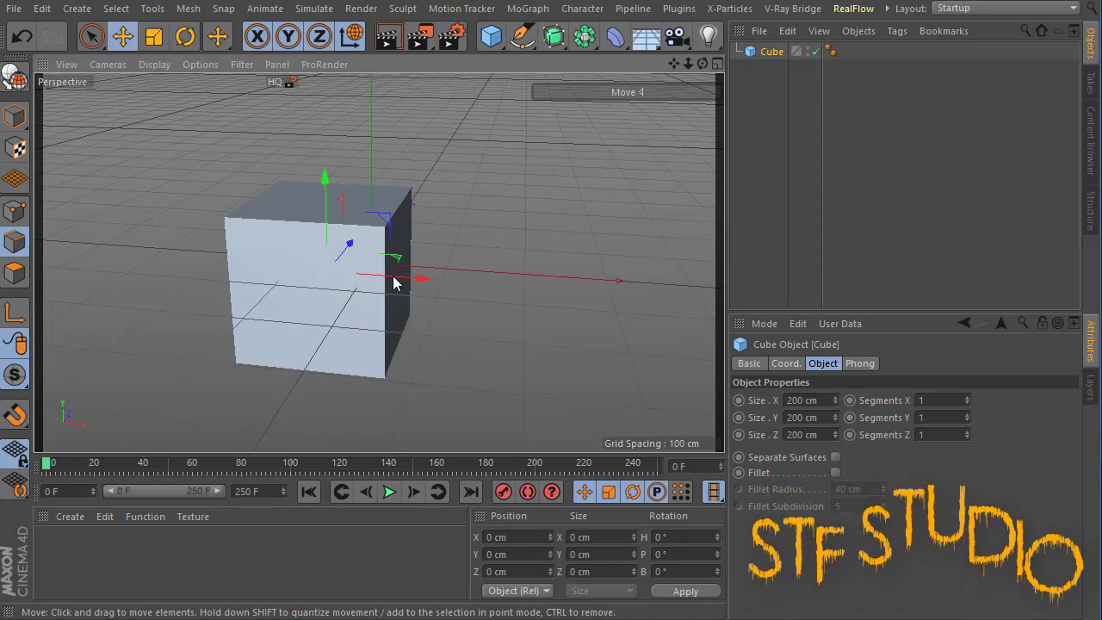
scroll(314, 255, "up", 2)
scroll(315, 251, "down", 2)
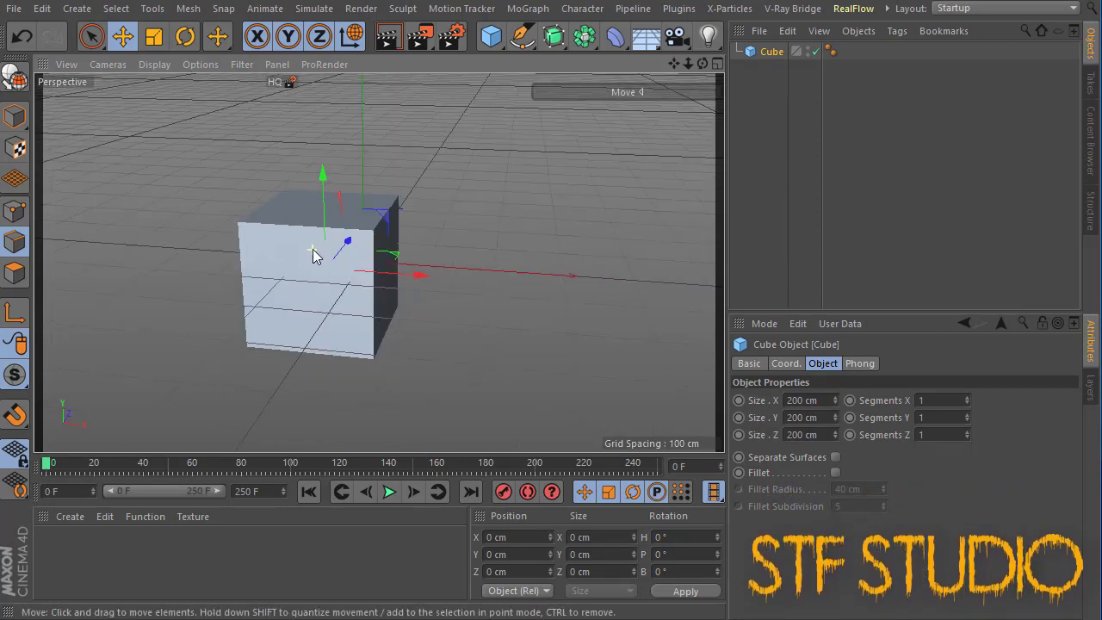
left_click_drag(382, 237, 469, 249)
left_click_drag(408, 201, 393, 212)
- Orbit to a corner view of the cube, move it toward negative Z and raise it slightly along Y
left_click_drag(701, 64, 640, 352)
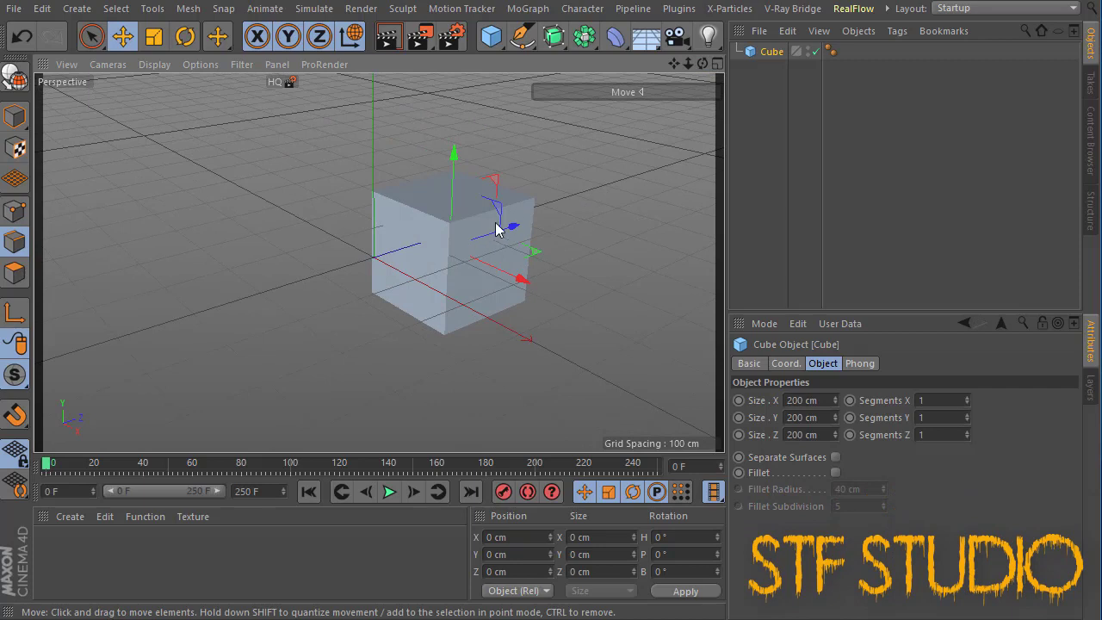
left_click_drag(525, 238, 494, 235)
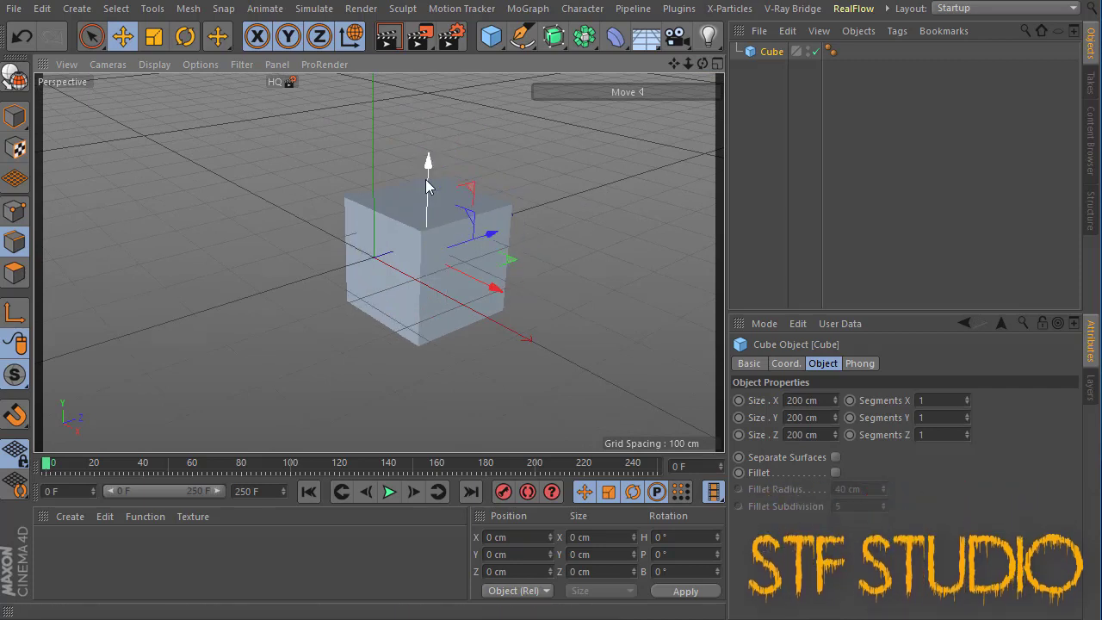
left_click_drag(426, 180, 428, 164)
- Display the shortcut list of modelling and selection commands over the viewport and dismiss it
key("u")
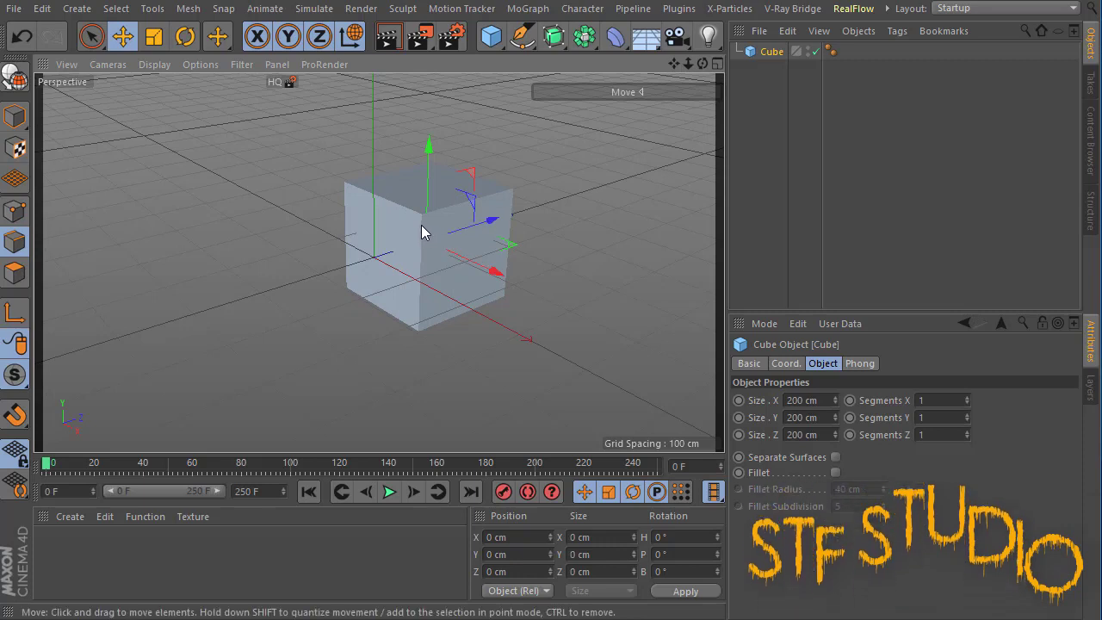
key("u")
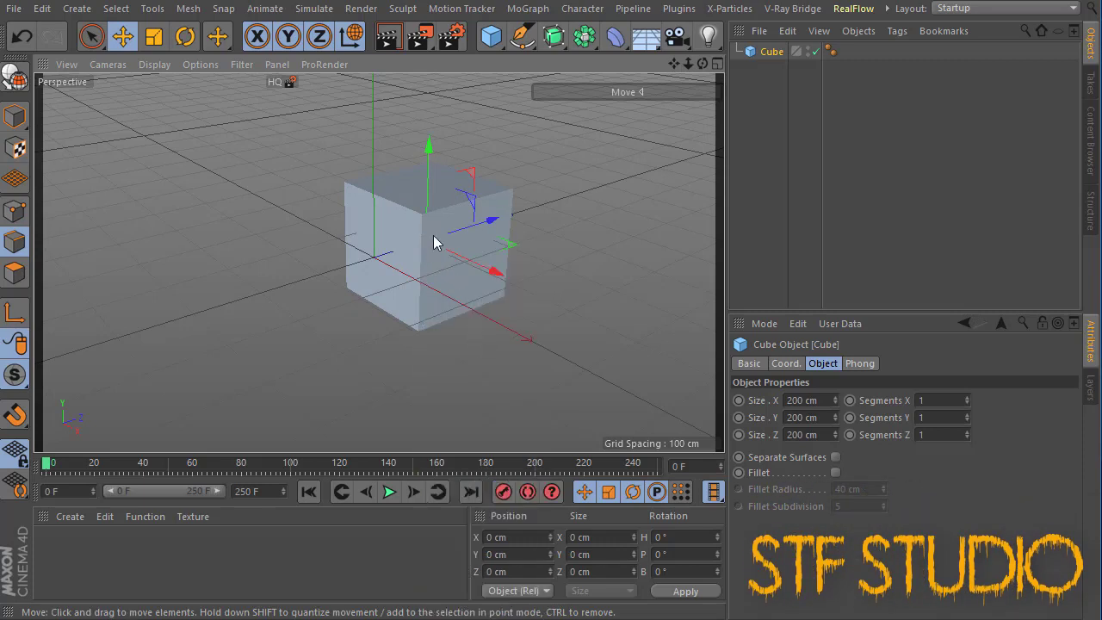
key("u")
key("u")
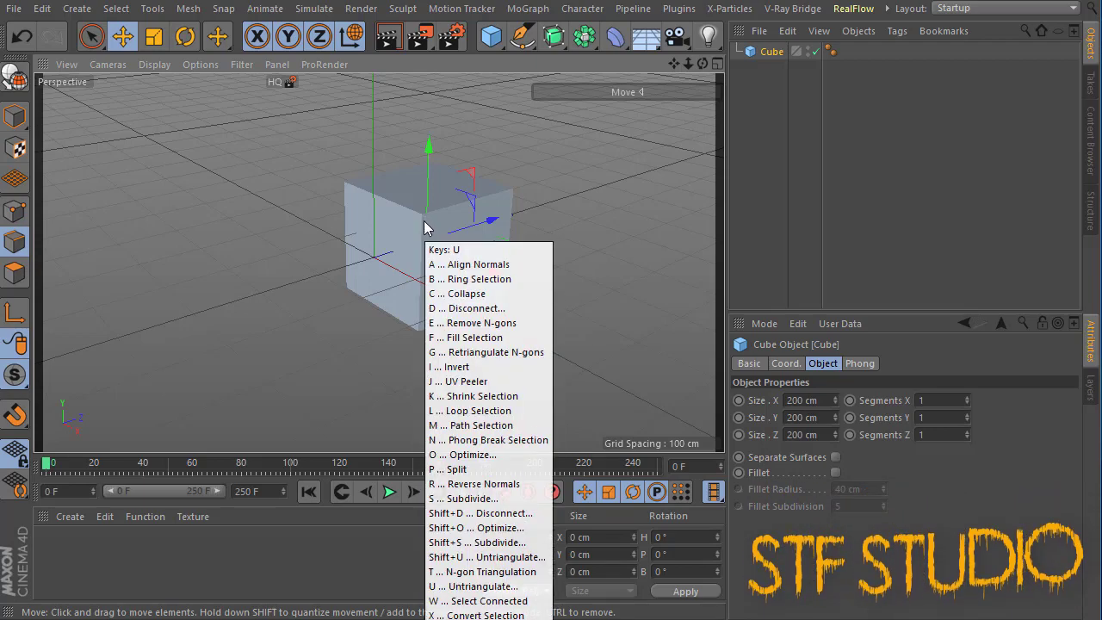
key("u")
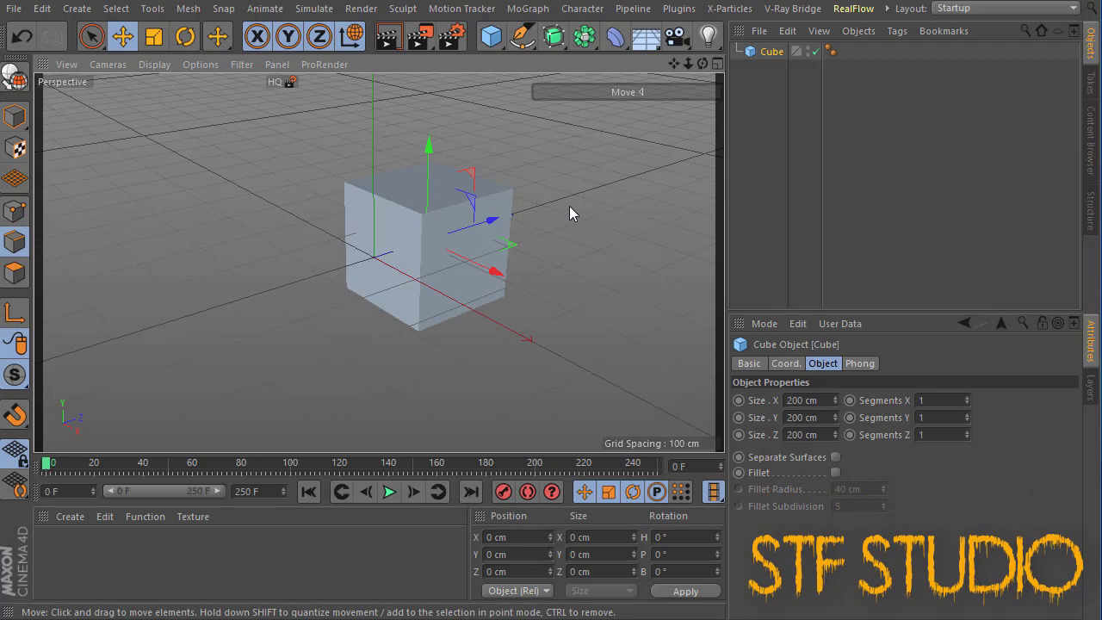
key("u")
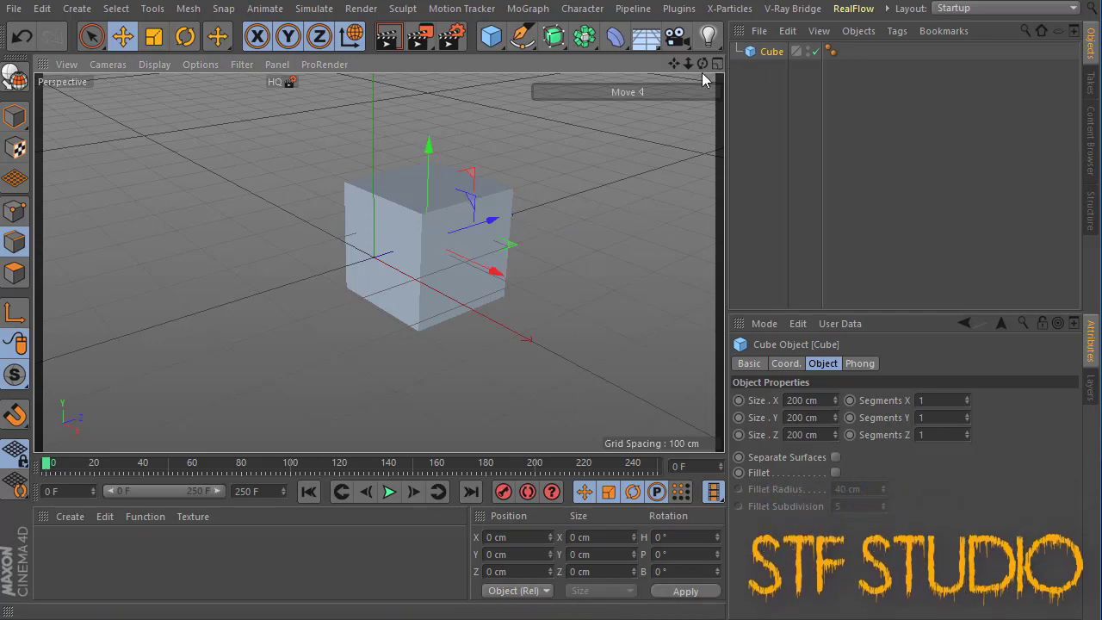
- Orbit the Perspective view back toward the cube's front and move the cube toward negative Z and positive X
left_click_drag(702, 64, 654, 76)
left_click_drag(414, 202, 383, 219)
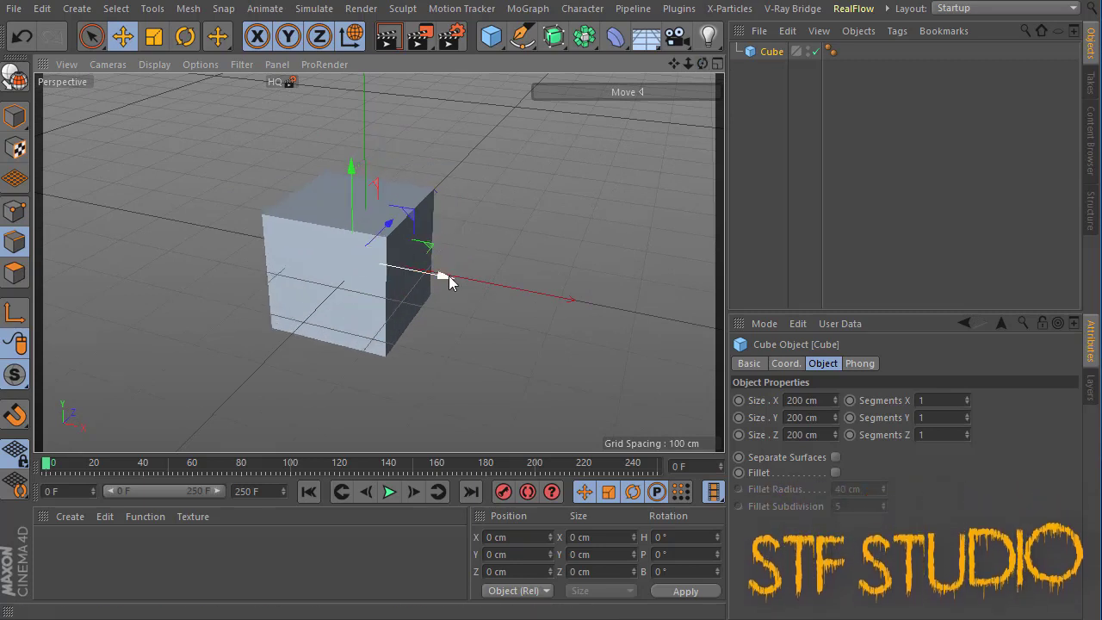
left_click_drag(449, 275, 497, 202)
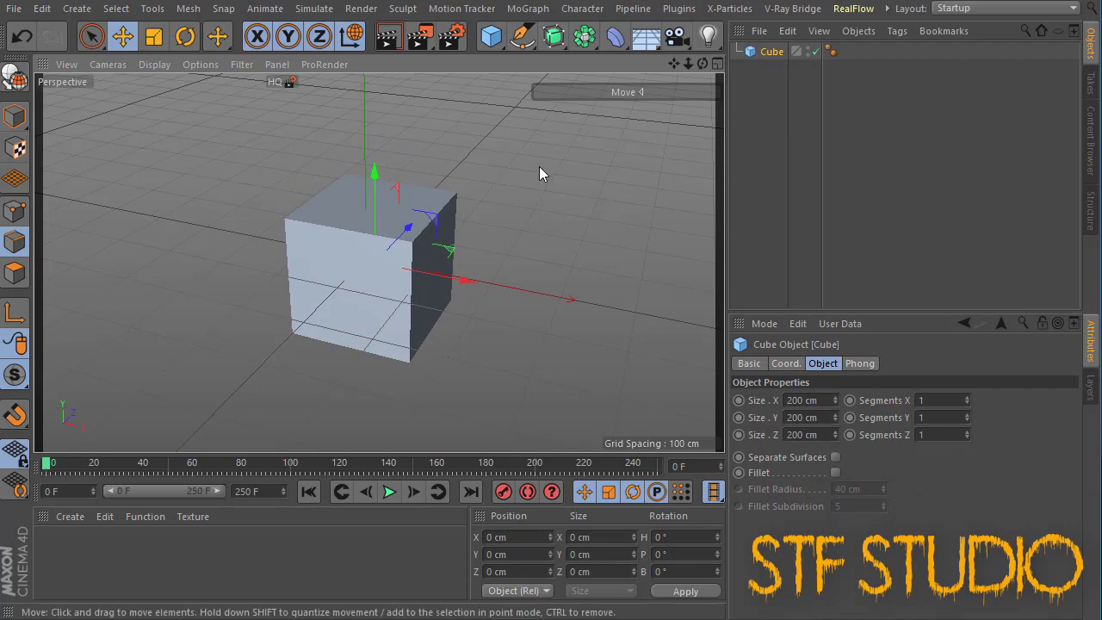
- Delete the cube from the scene
left_click_drag(703, 63, 527, 93)
scroll(578, 251, "down", 3)
scroll(578, 251, "down", 2)
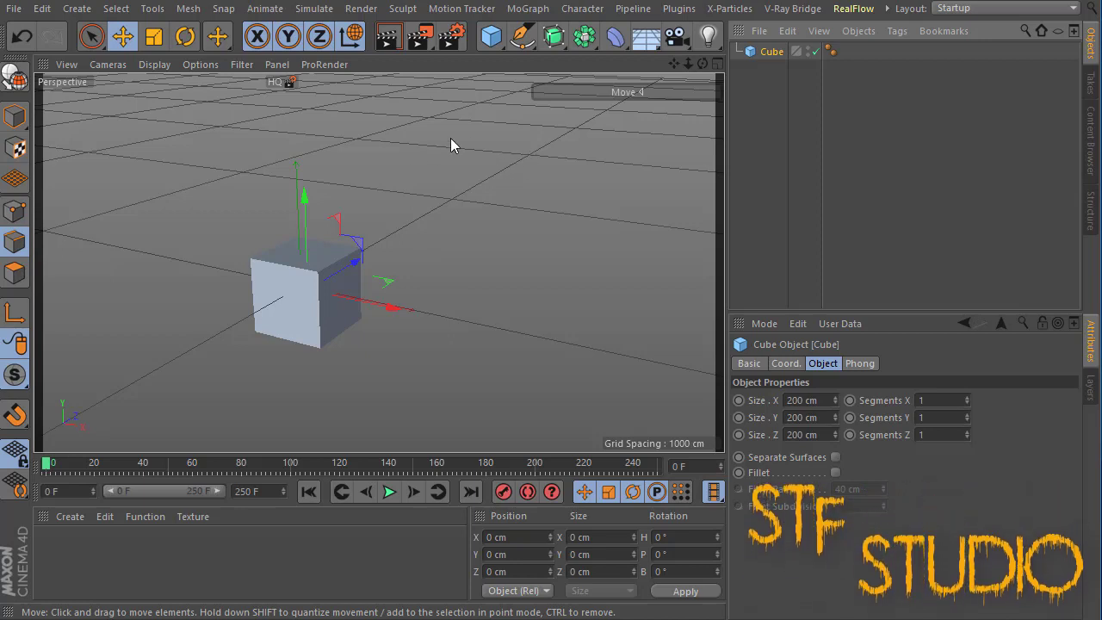
mouse_move(688, 64)
left_mouse_down()
mouse_move(699, 63)
mouse_move(689, 63)
left_mouse_up()
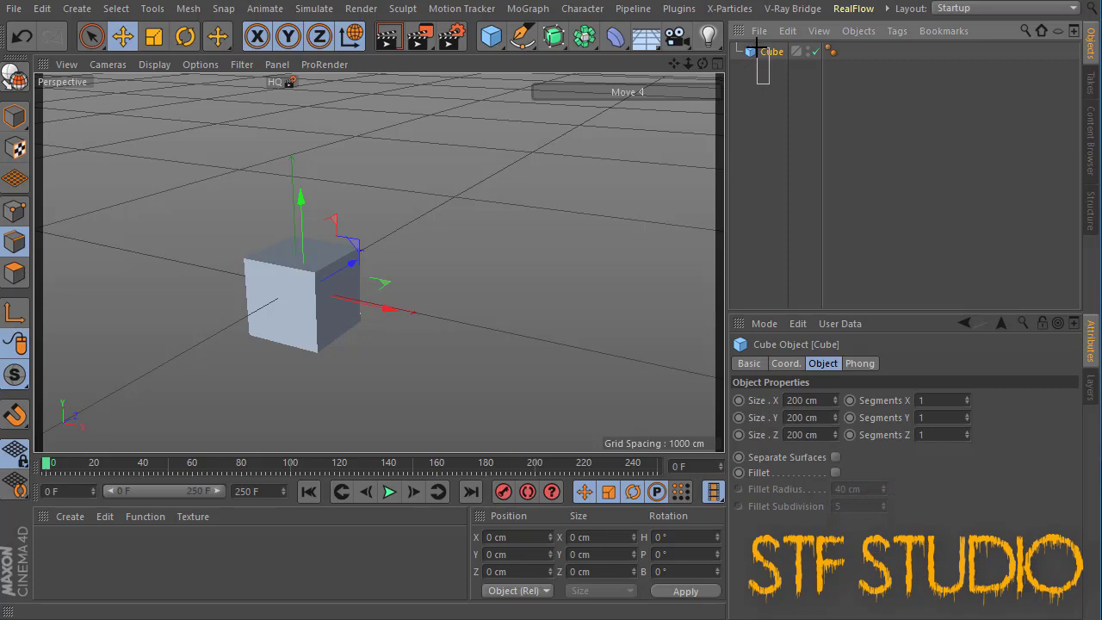
key("Delete")
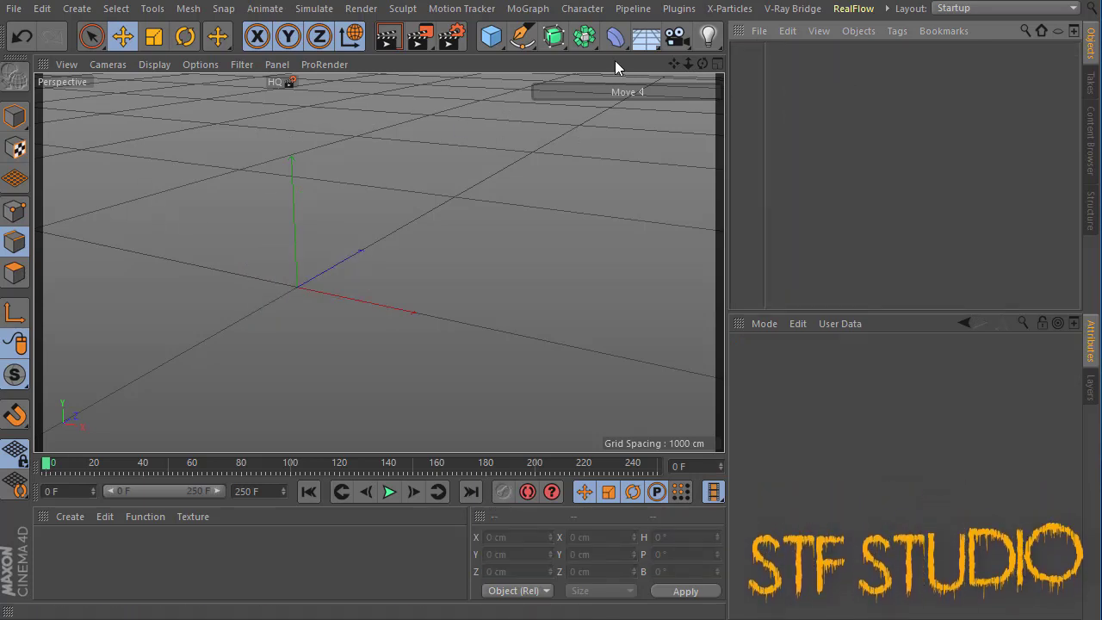
- Reset the Perspective view to its default framing
left_click_drag(675, 63, 685, 55)
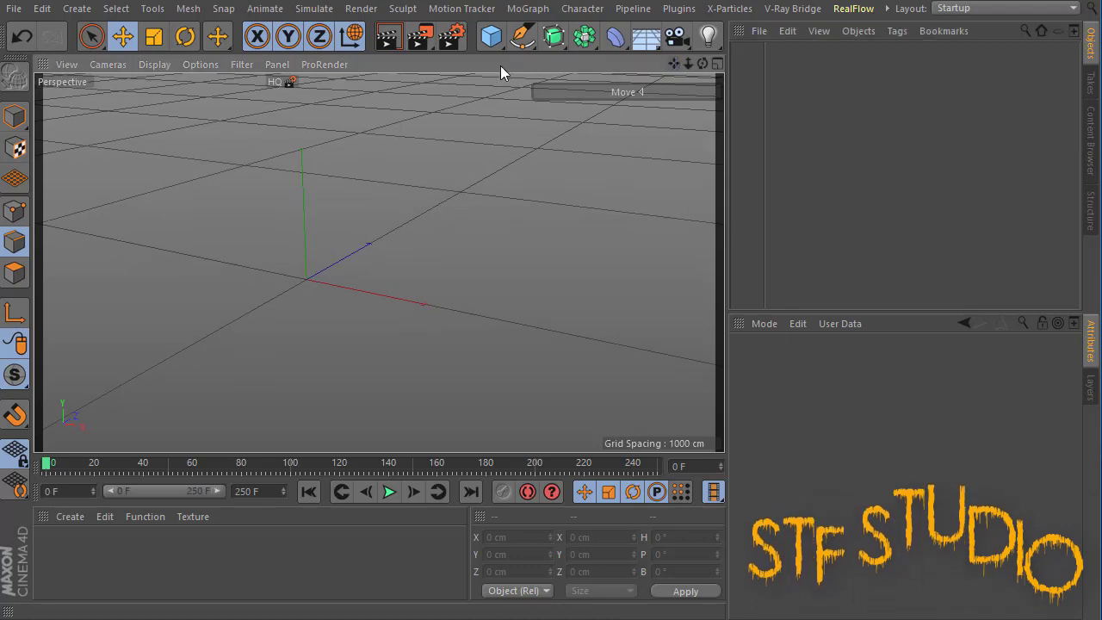
left_click(62, 64)
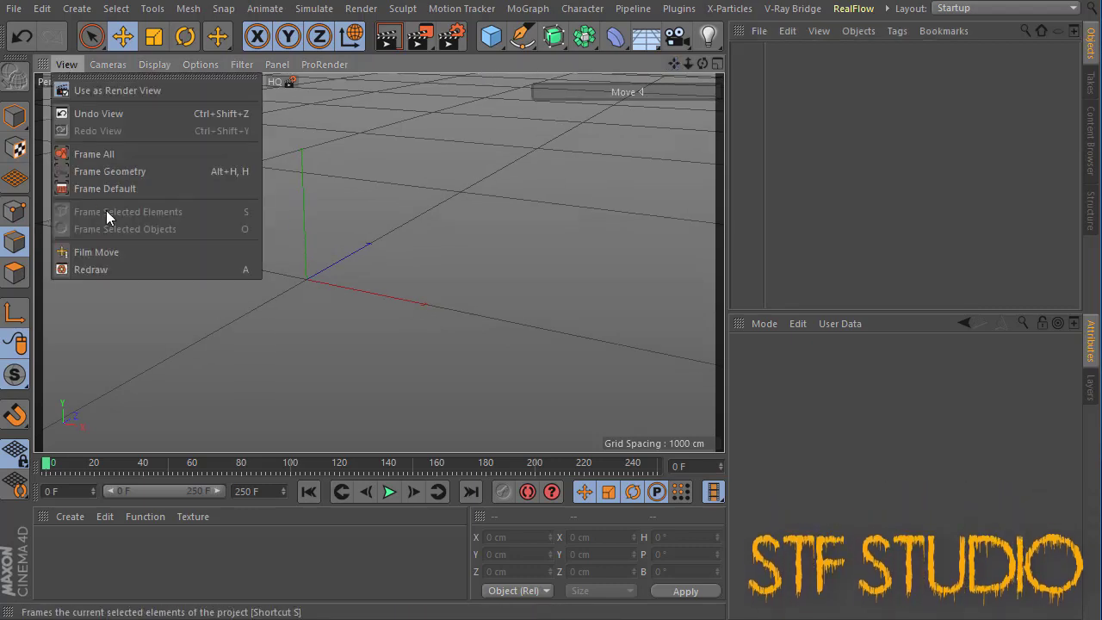
left_click(130, 187)
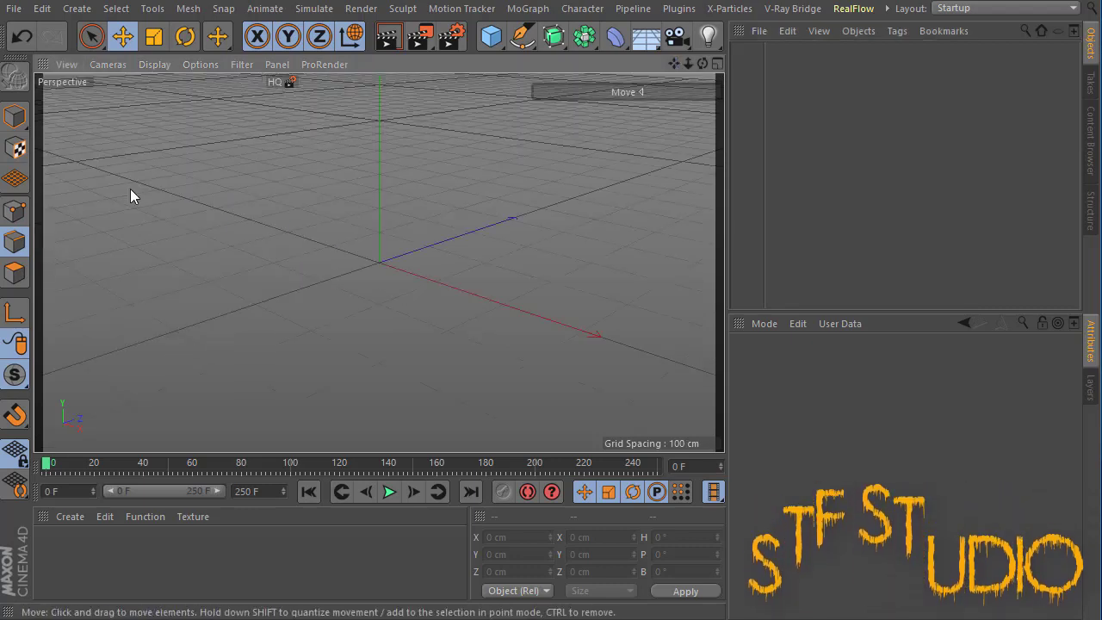
- Add a cube and a cone primitive at the world origin
left_click(492, 34)
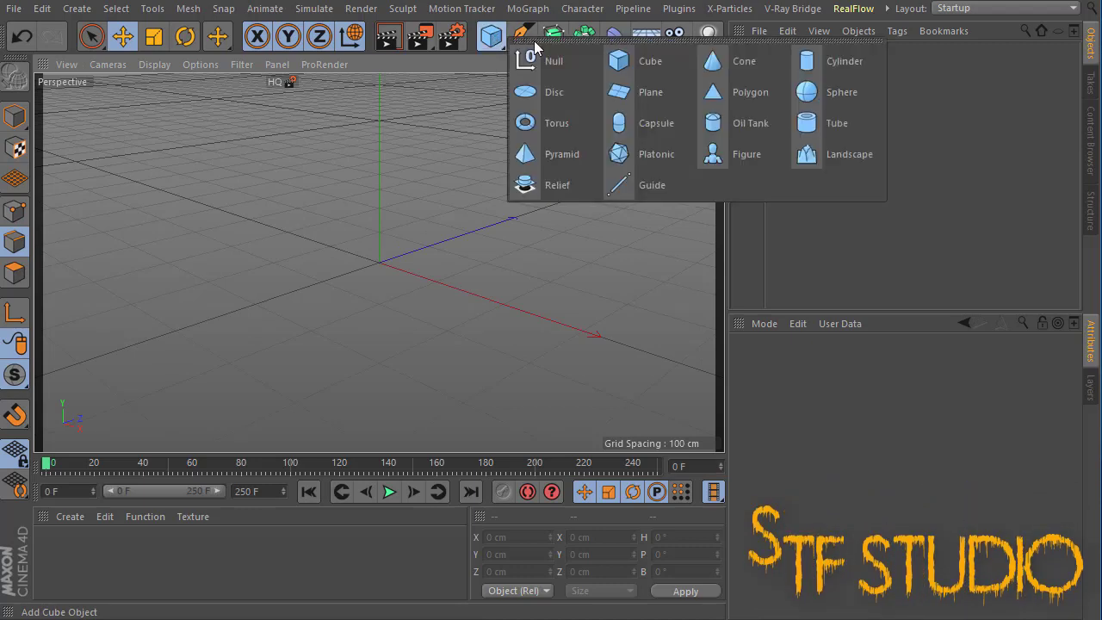
left_click(645, 61)
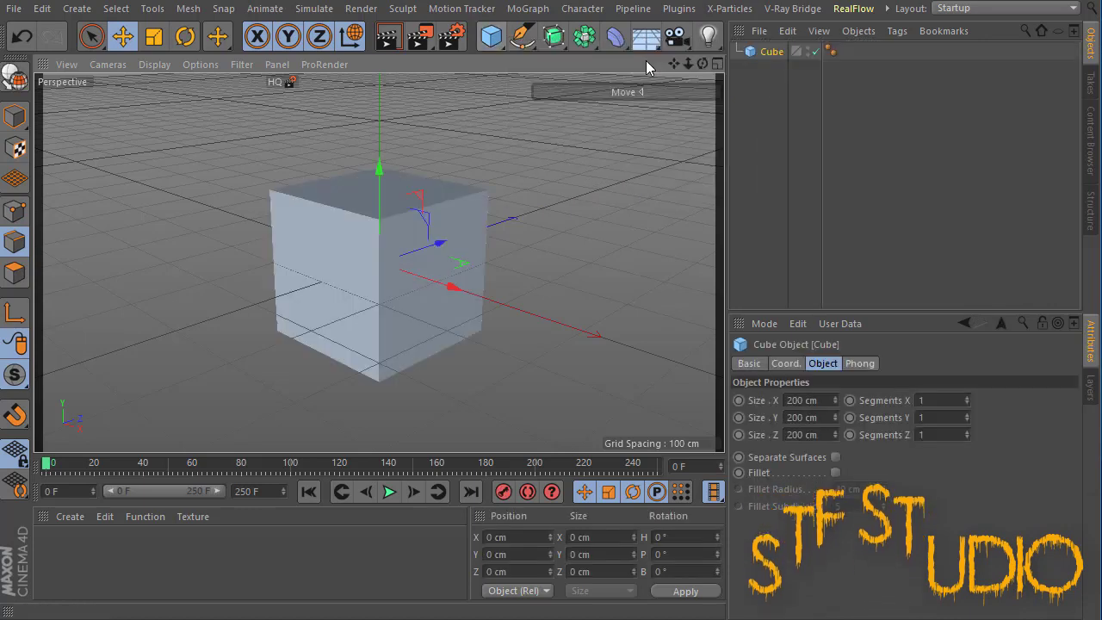
left_click(500, 41)
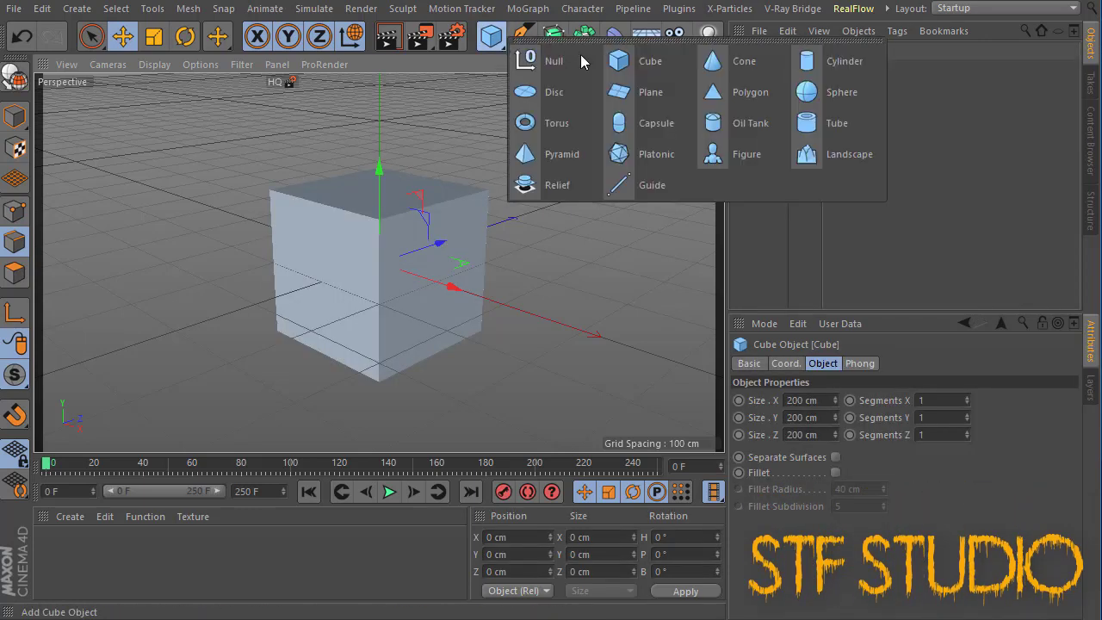
left_click(725, 69)
- Add a torus and a cylinder primitive at the world origin
left_click(499, 42)
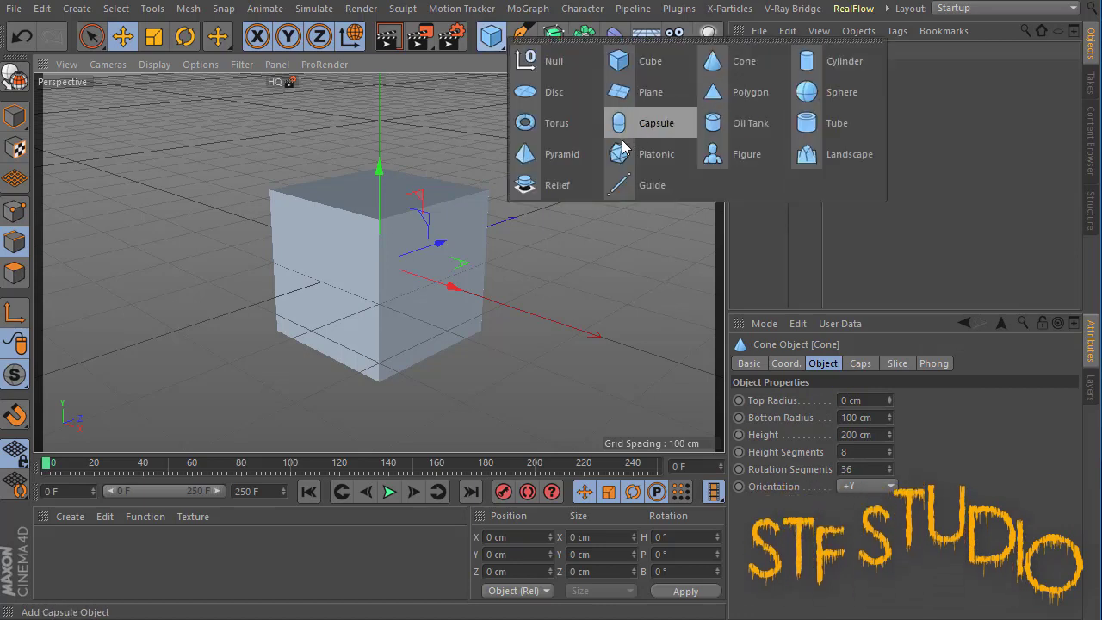
left_click(543, 124)
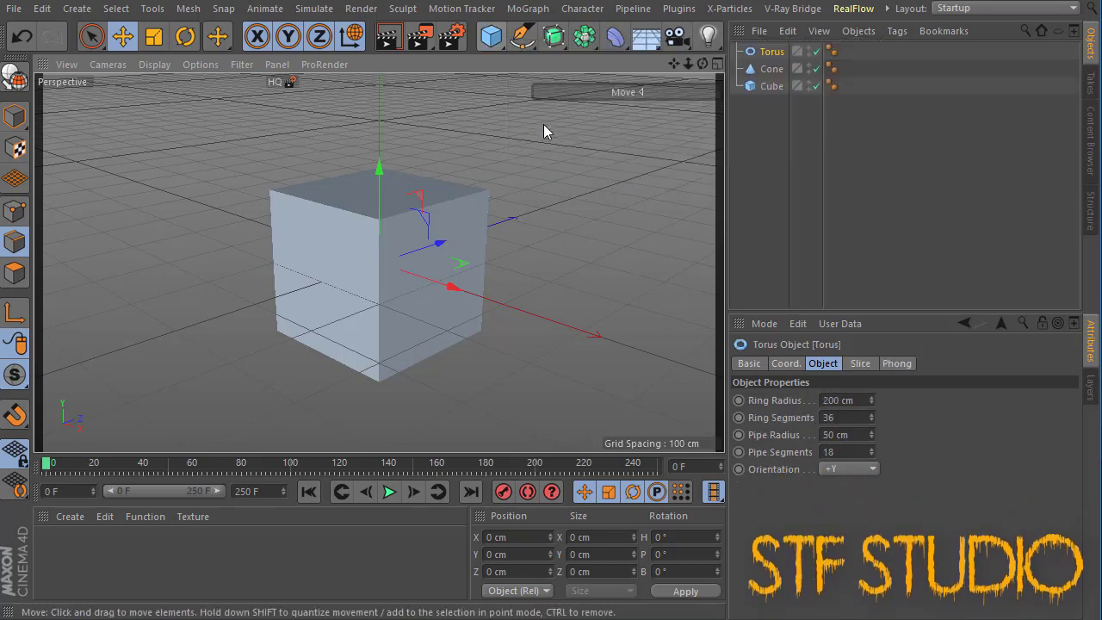
left_click(495, 45)
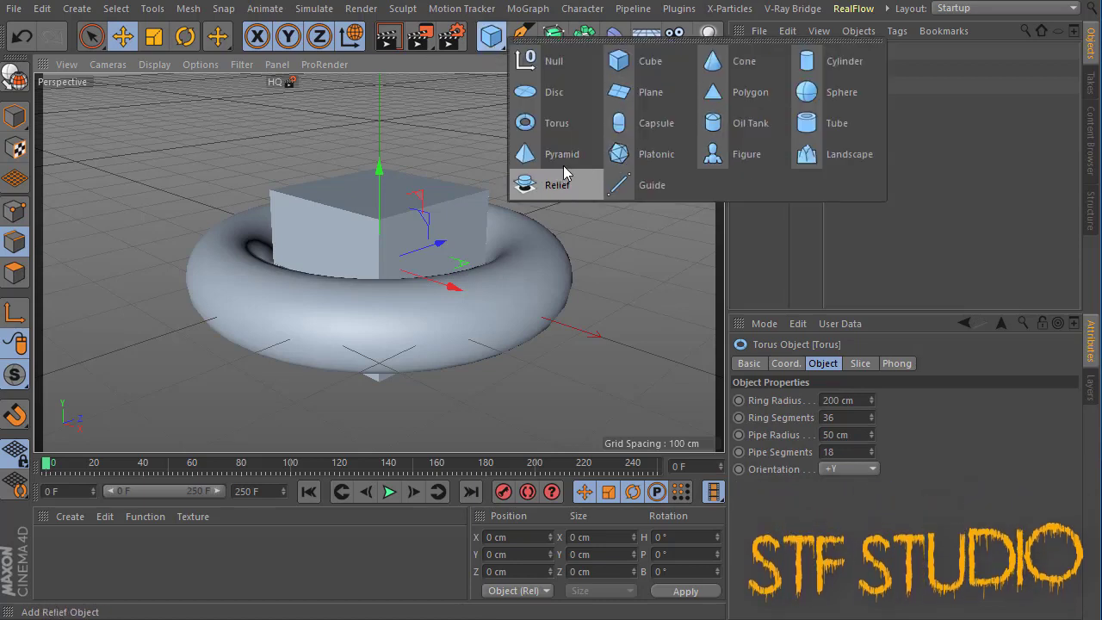
left_click(856, 60)
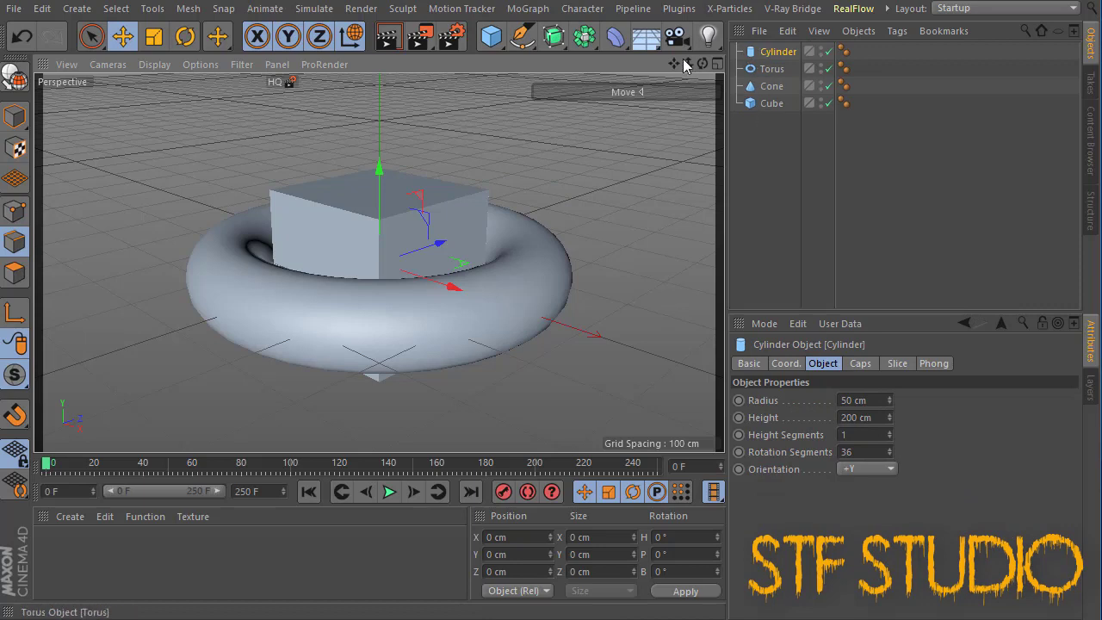
left_click(491, 35)
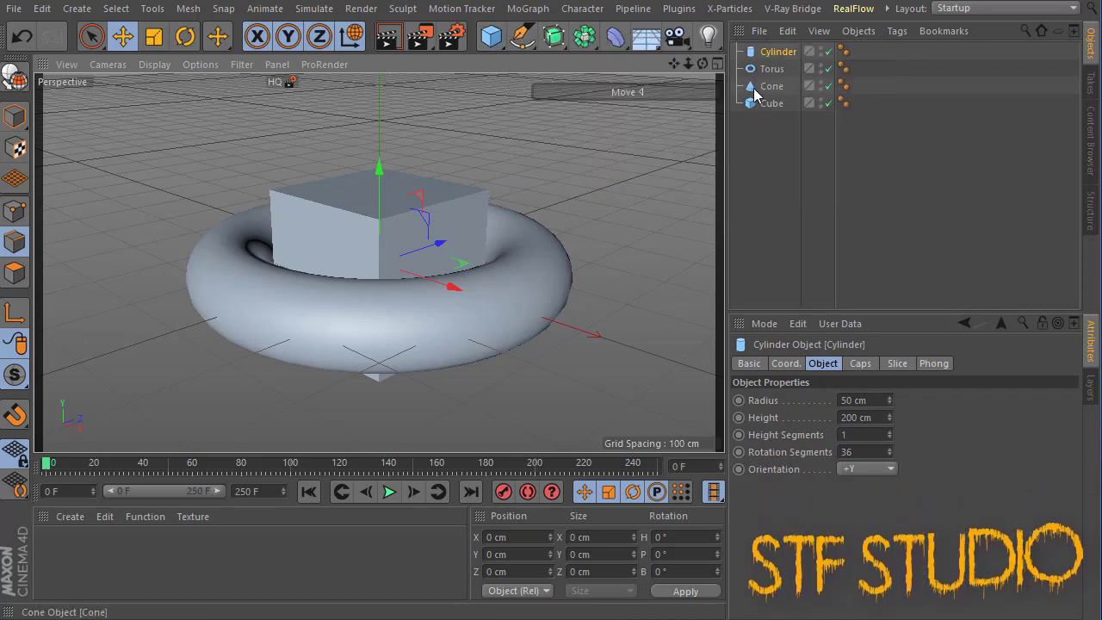
- Move the cylinder far out along positive Z and the torus about 6470 cm along negative X
left_click_drag(690, 64, 602, 142)
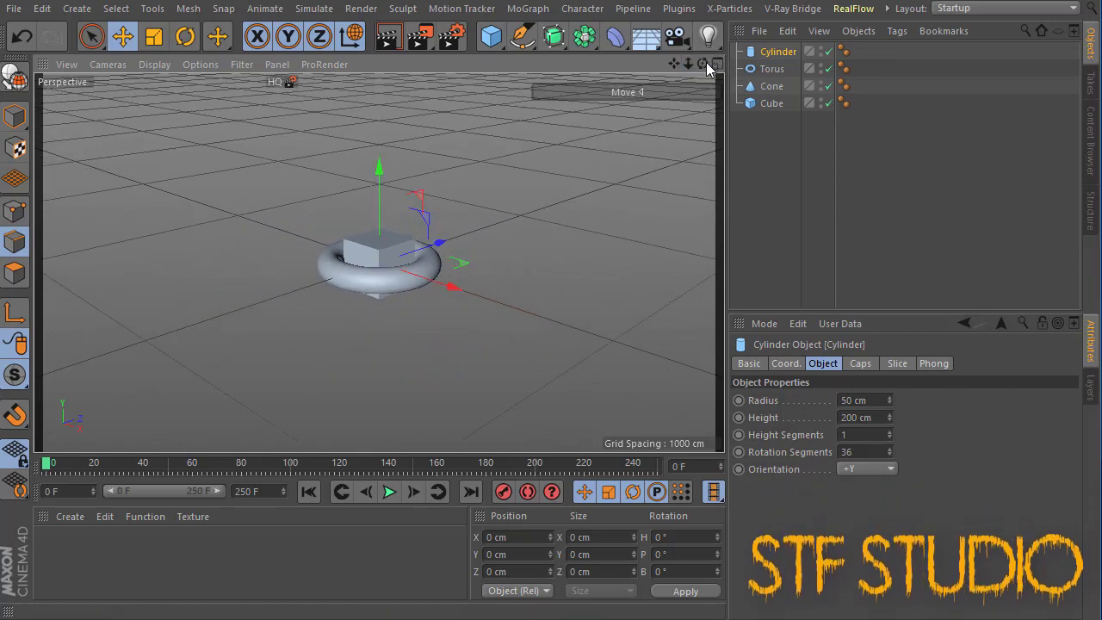
left_click_drag(688, 65, 577, 345)
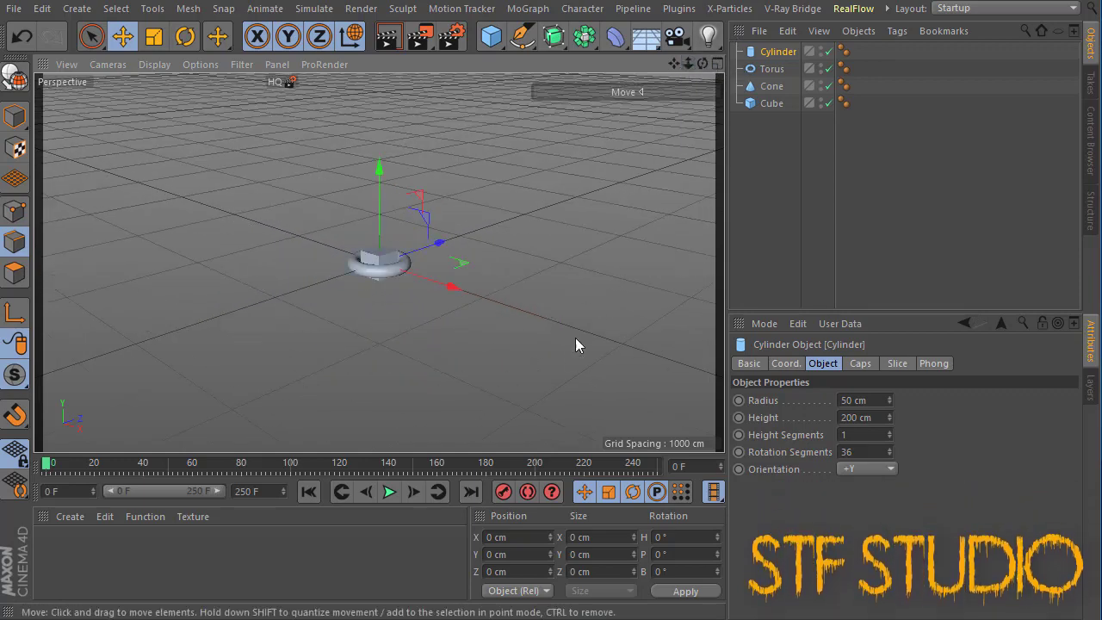
left_click_drag(442, 240, 715, 127)
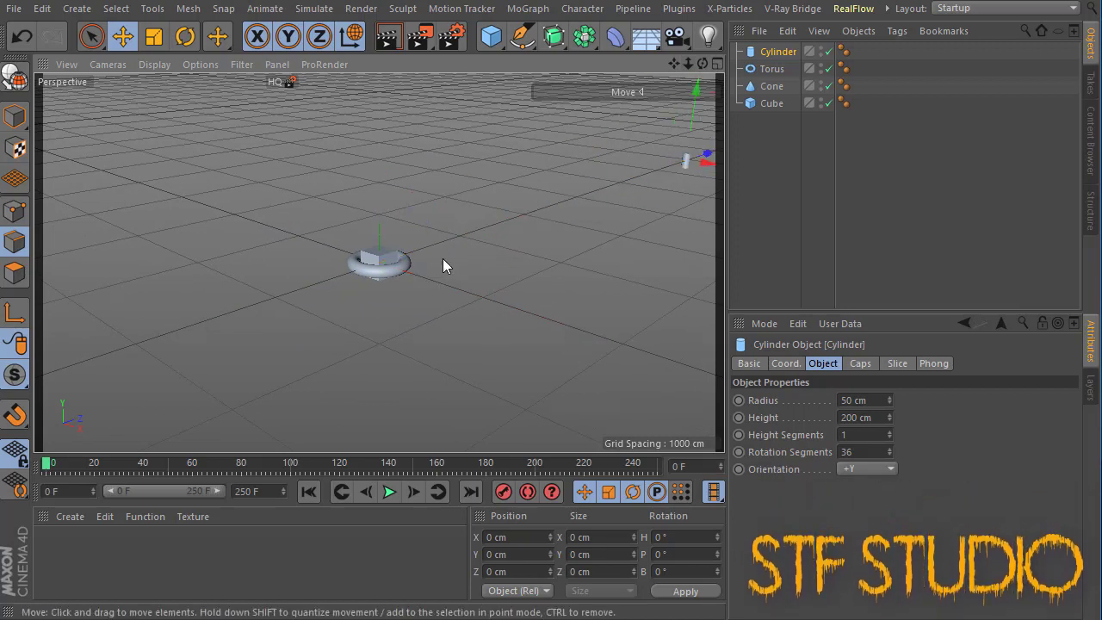
left_click(772, 69)
left_click_drag(469, 288, 334, 252)
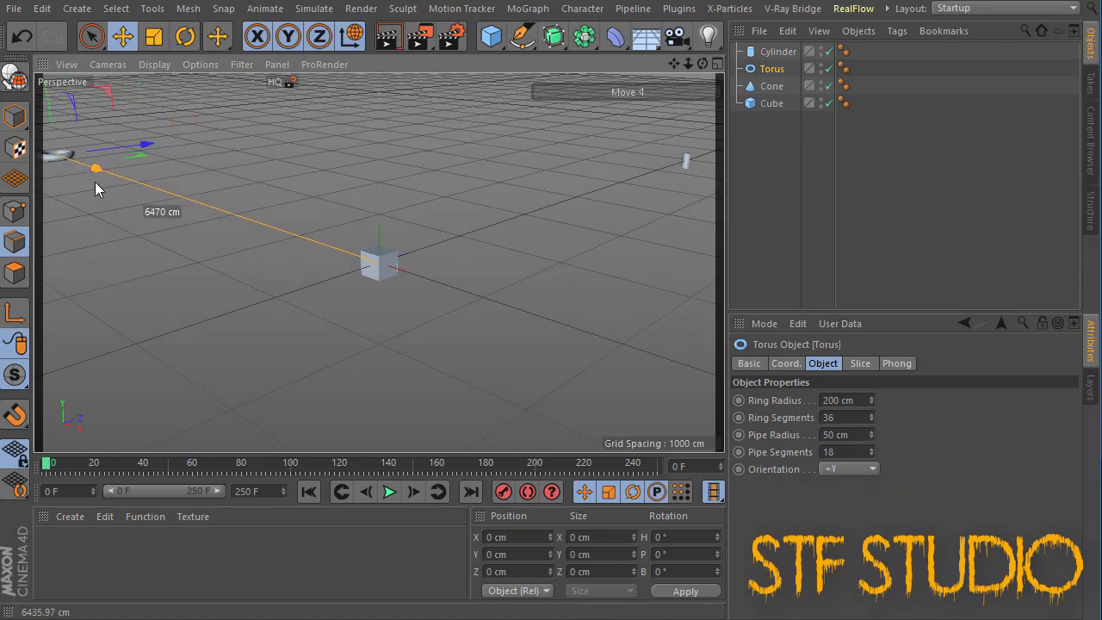
left_click_drag(96, 188, 98, 188)
- Move the cone far out along negative Z and the cube far out along positive X
left_click(768, 87)
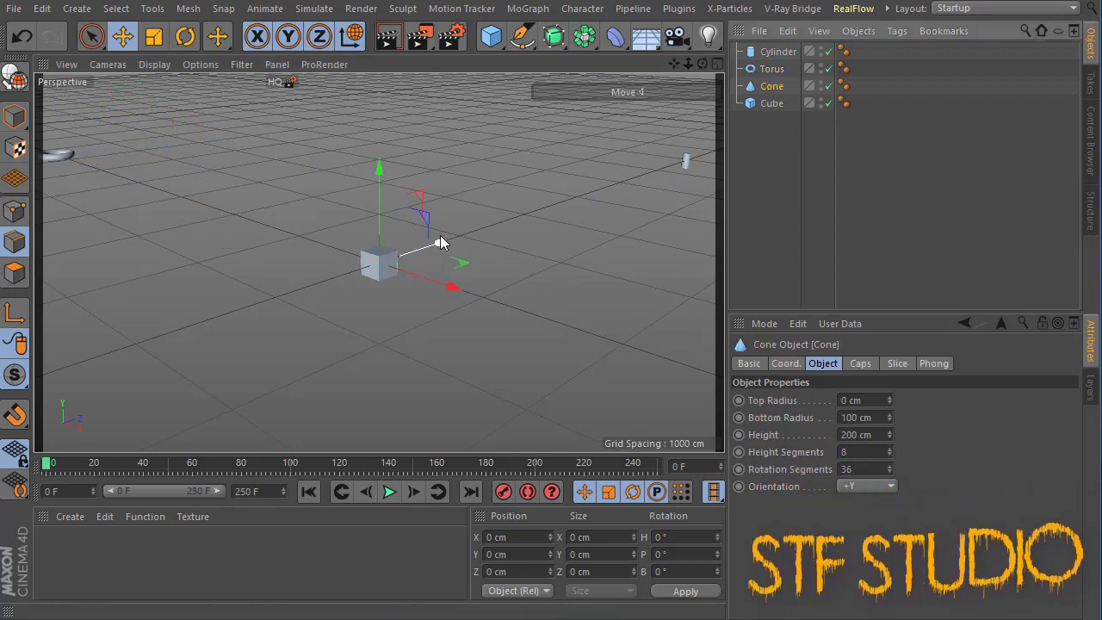
left_click_drag(439, 248, 187, 333)
left_click_drag(56, 367, 55, 368)
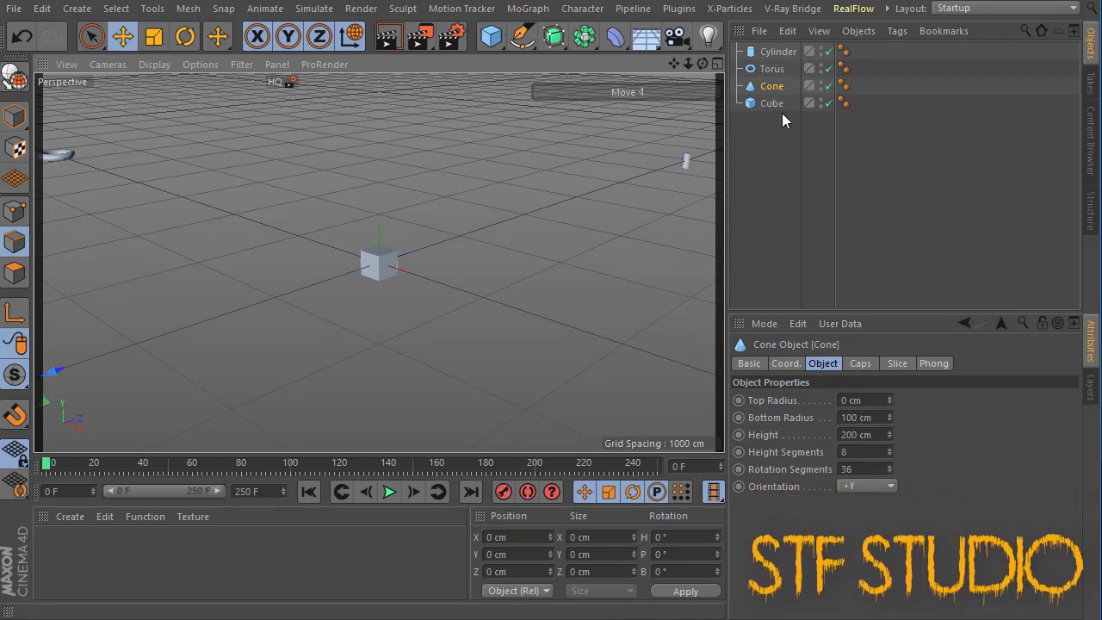
left_click(766, 103)
left_click_drag(454, 282, 714, 379)
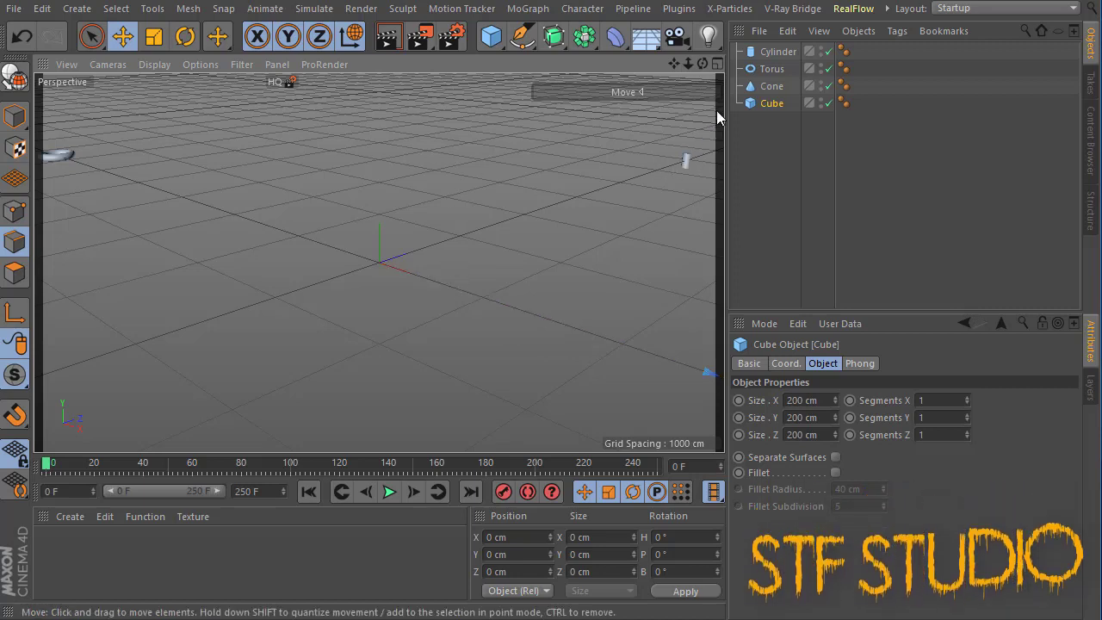
- Try out a landscape primitive at the world origin and delete it
left_click(497, 42)
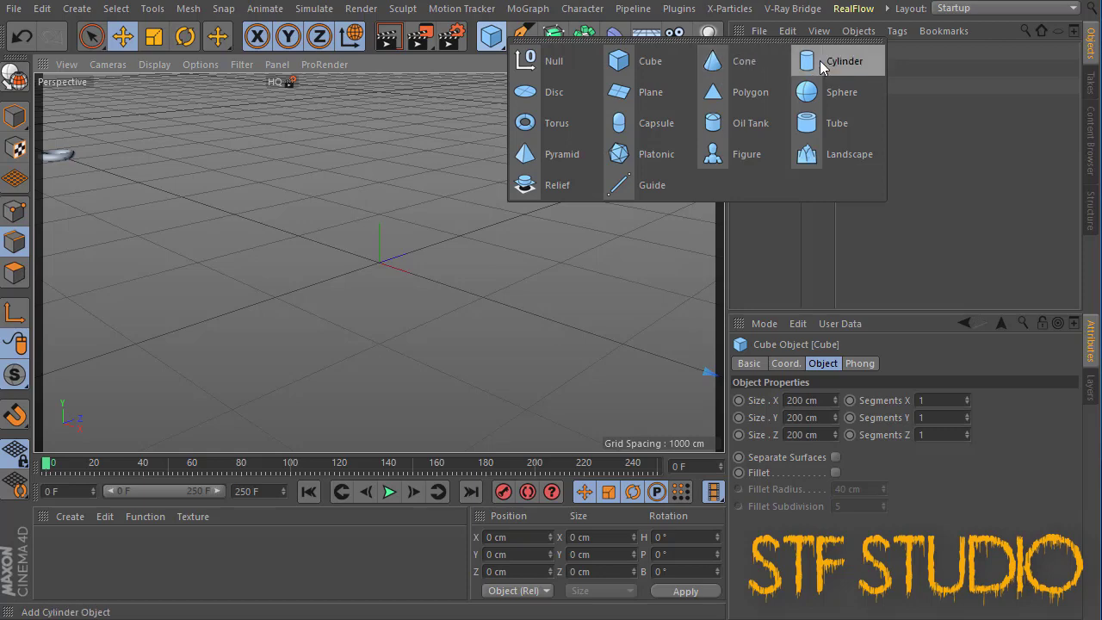
left_click(828, 153)
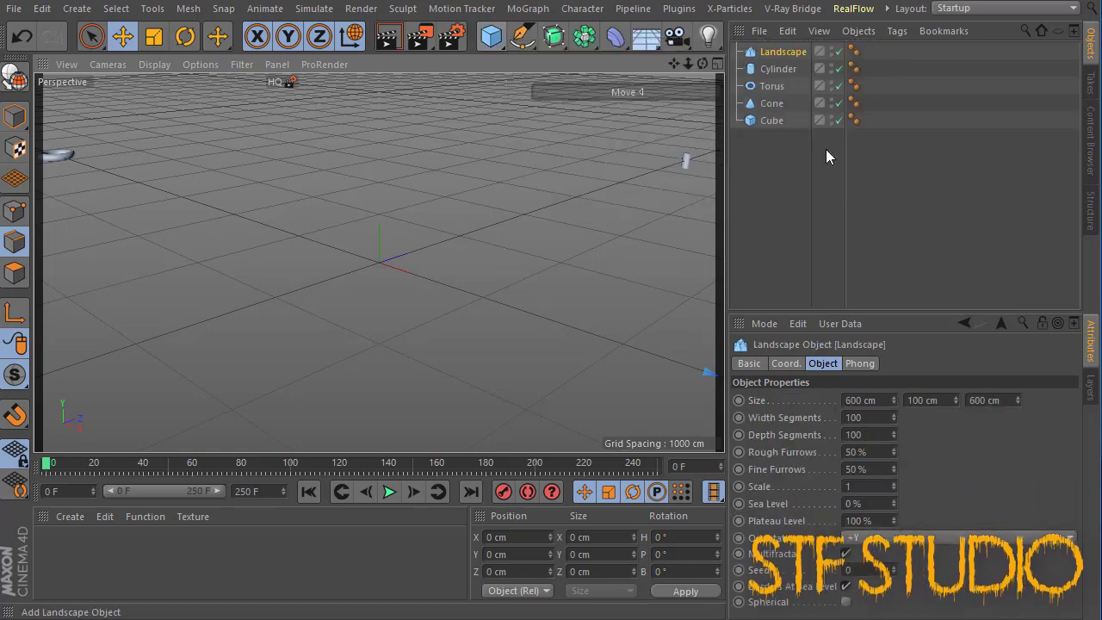
scroll(382, 250, "up", 4)
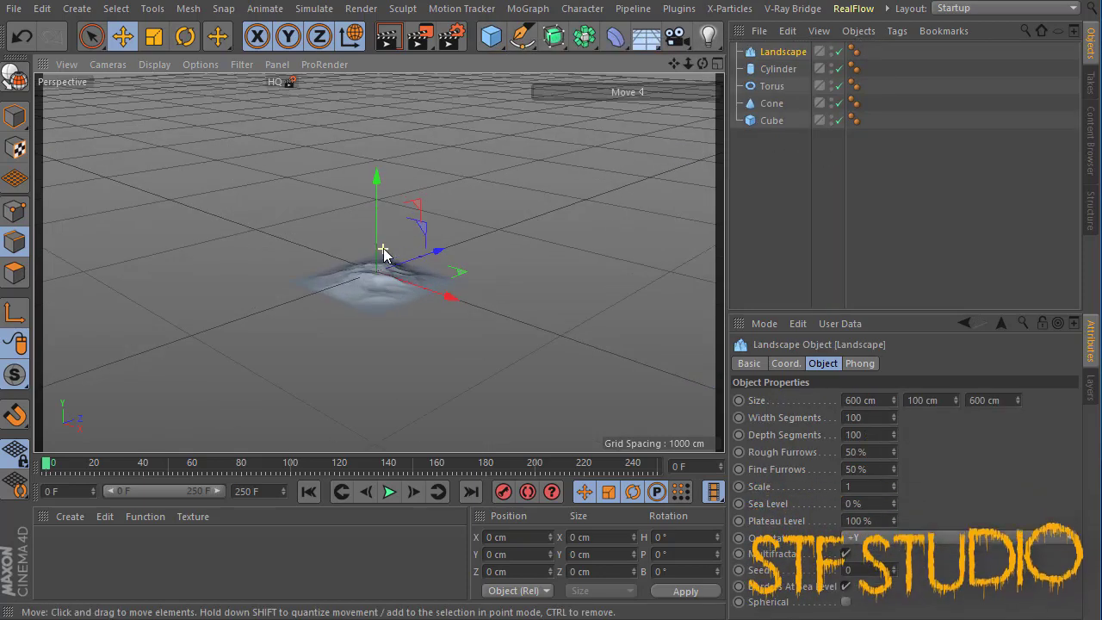
left_click(747, 60)
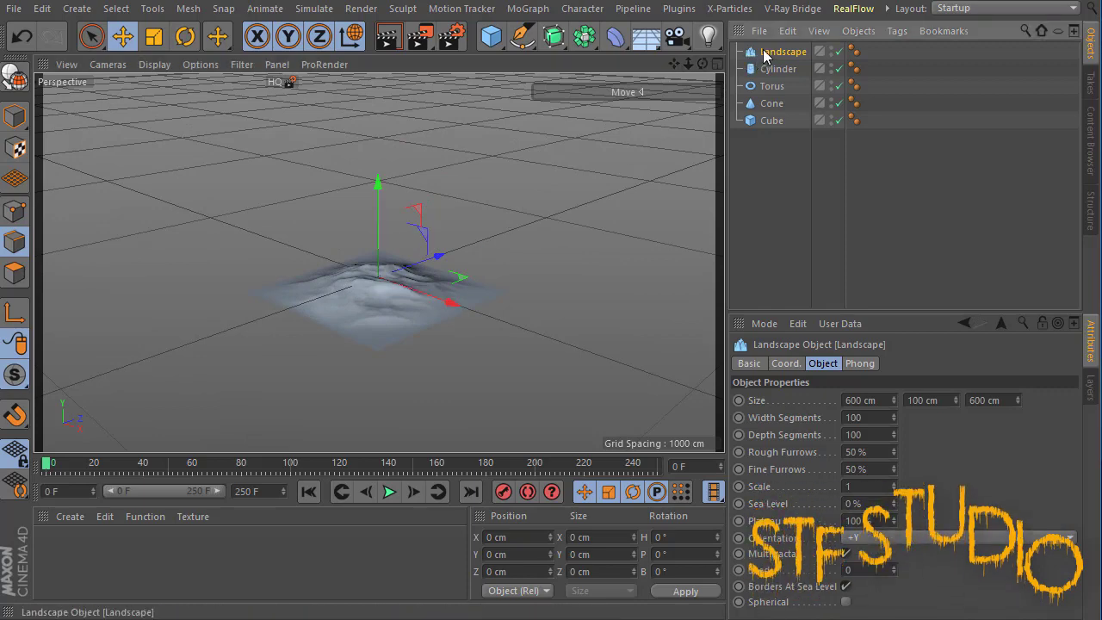
key("Delete")
- Add an oil tank and a figure primitive at the world origin
left_click_drag(489, 45, 745, 121)
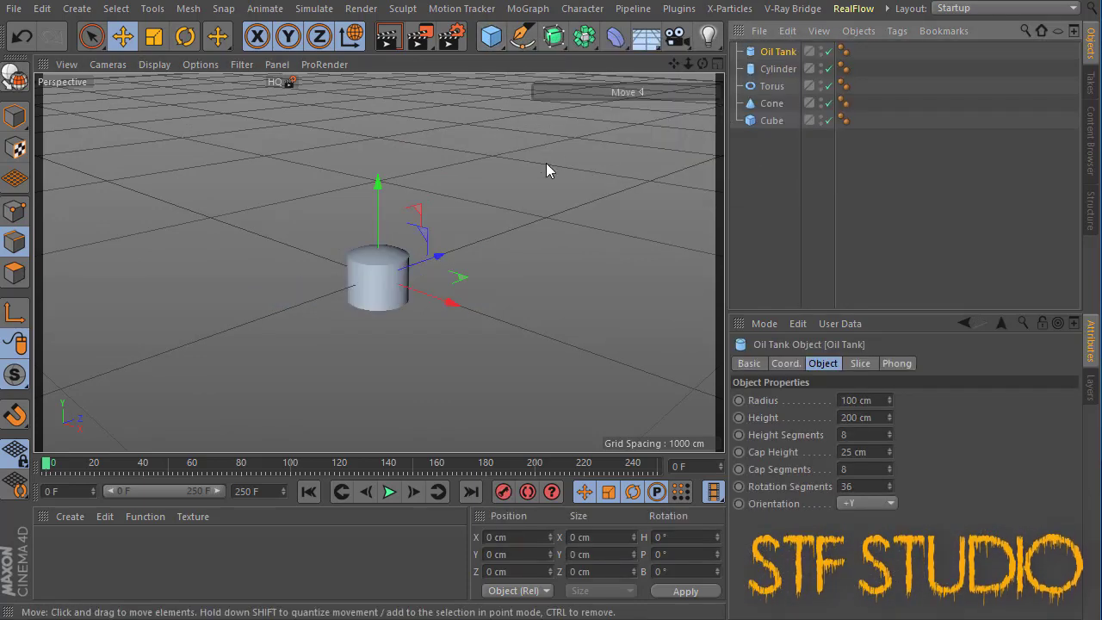
key("h")
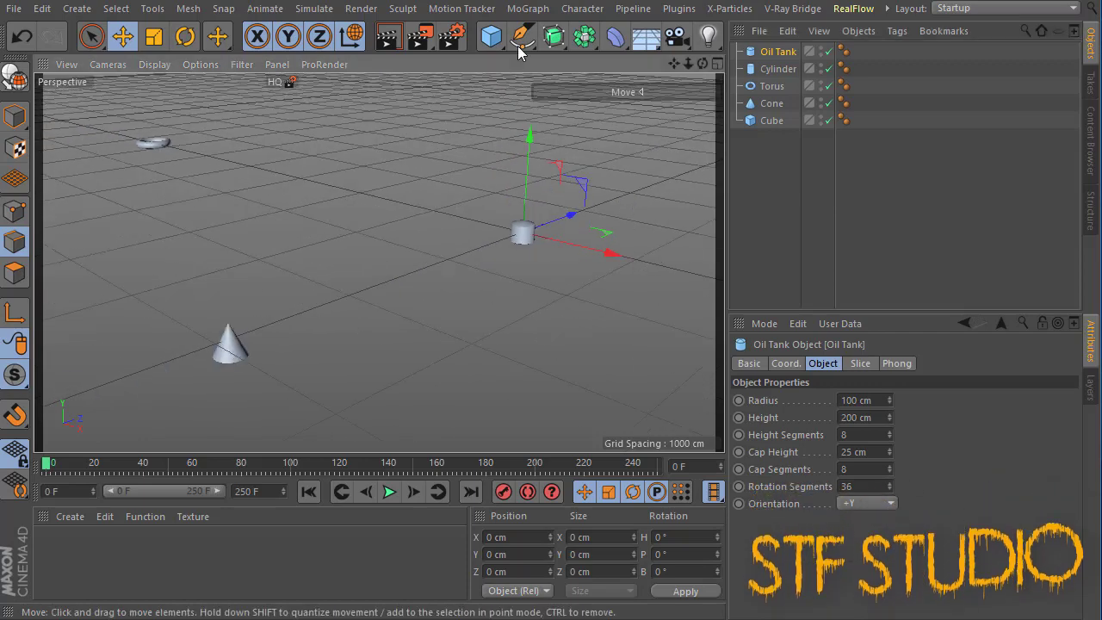
left_click_drag(488, 39, 648, 150)
left_click_drag(745, 156, 746, 156)
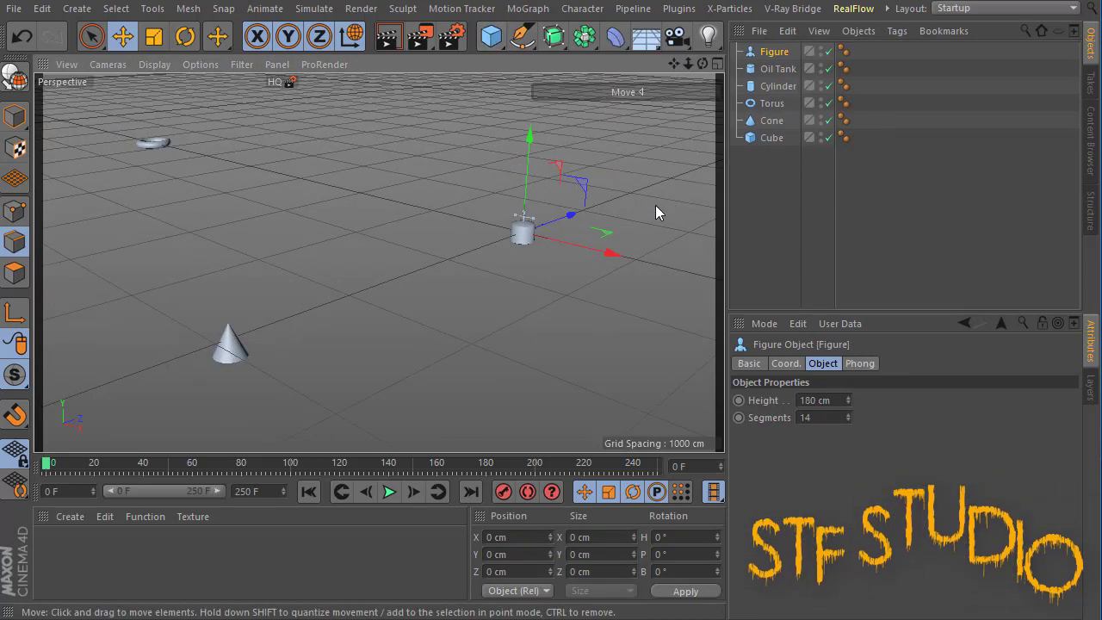
key("o")
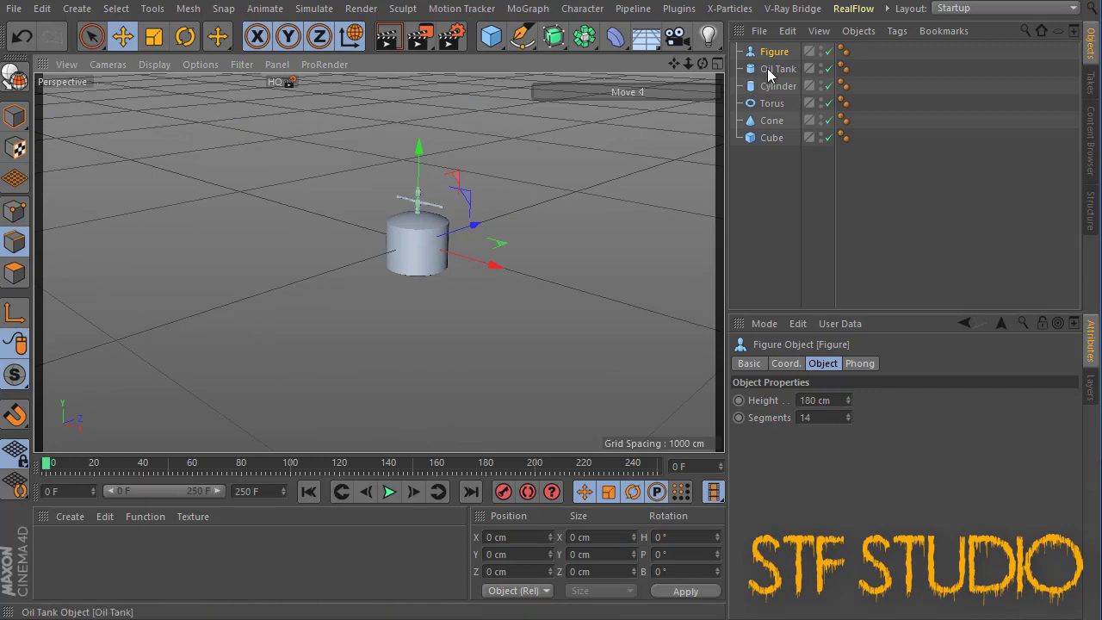
- Delete the oil tank and frame the figure together with the four surrounding objects in the Perspective view
left_click(767, 68)
key("Delete")
key("h")
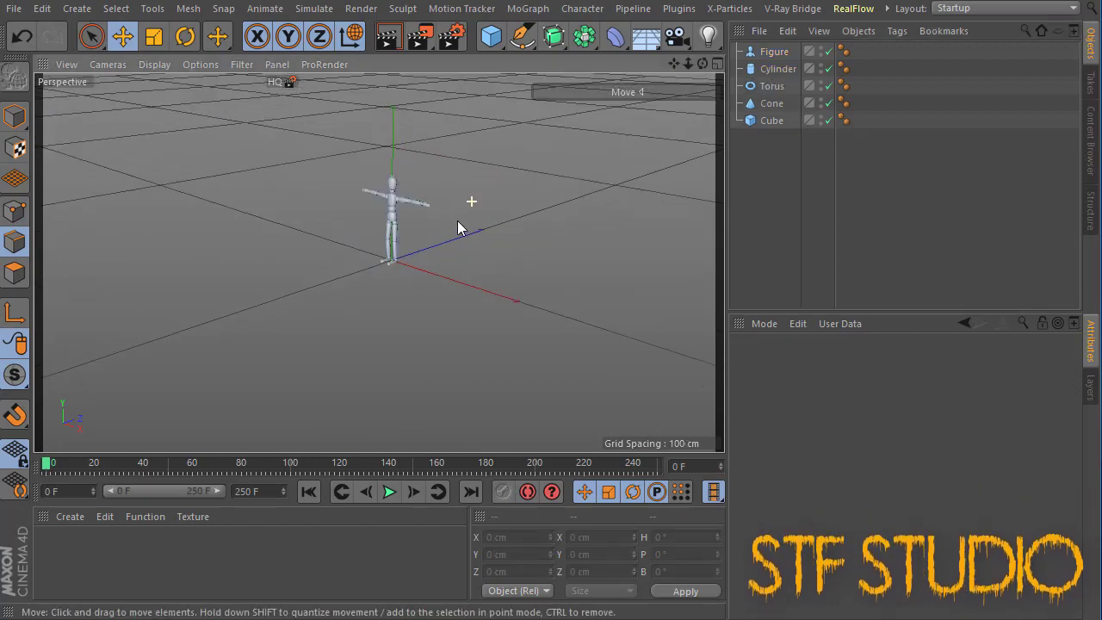
scroll(605, 180, "down", 10)
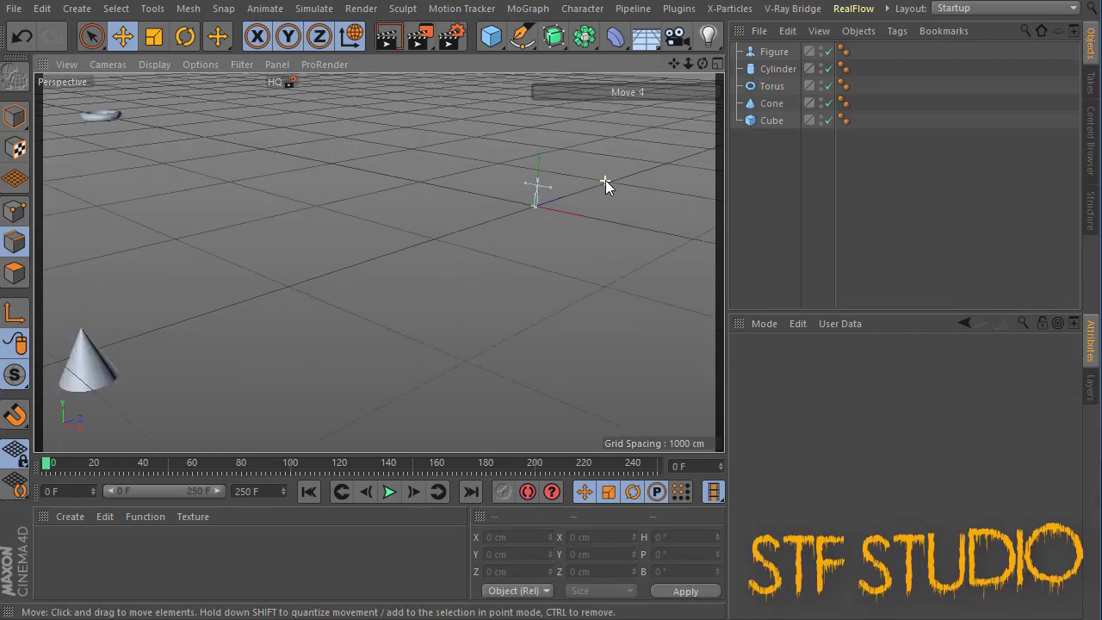
left_click_drag(688, 63, 335, 291)
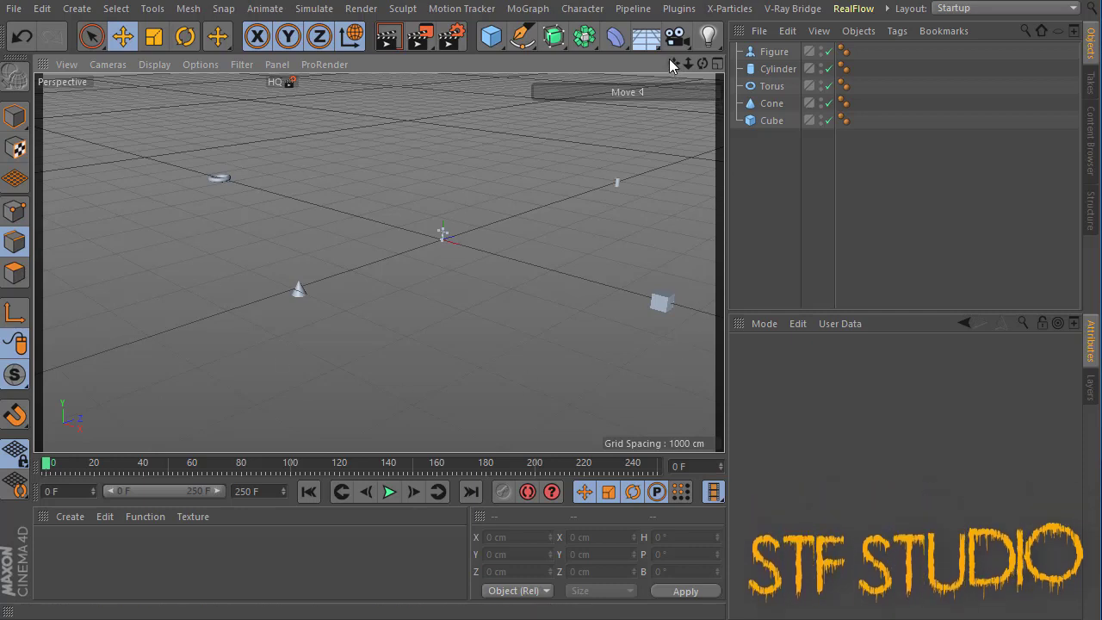
left_click_drag(672, 62, 637, 92)
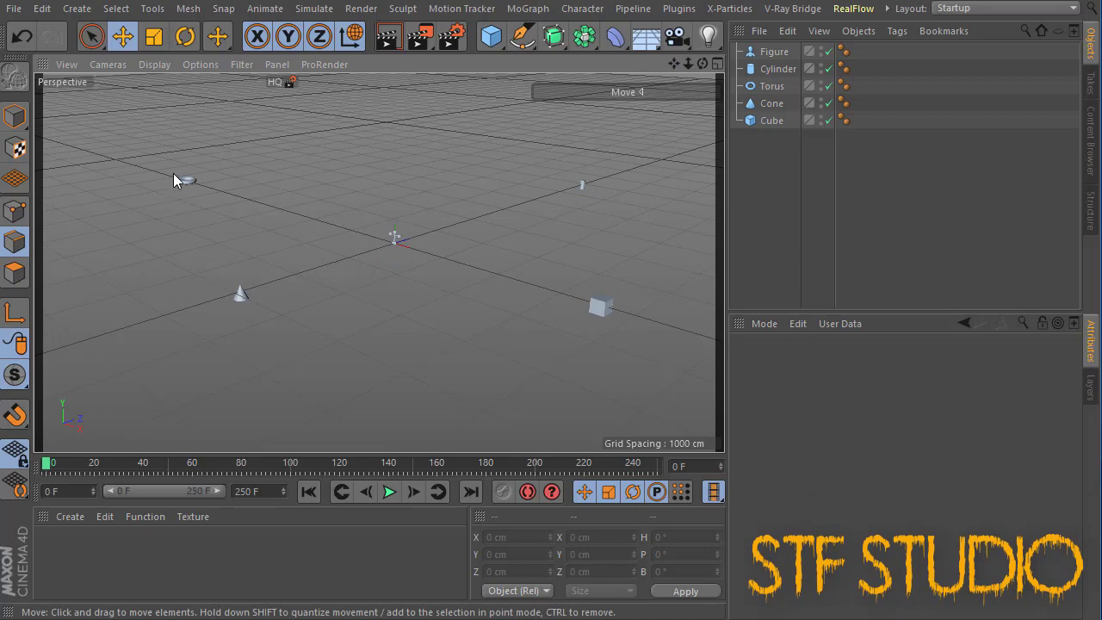
- Select the cube on the positive X axis and zoom in on it to view it up close
left_click(600, 308)
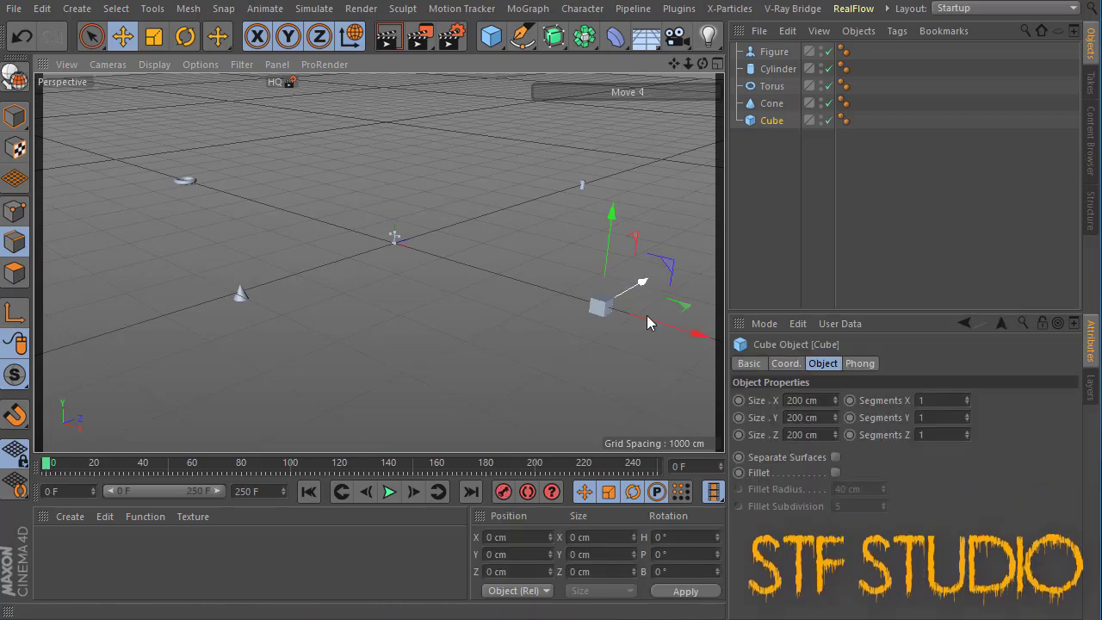
scroll(633, 327, "up", 10)
scroll(622, 284, "down", 10)
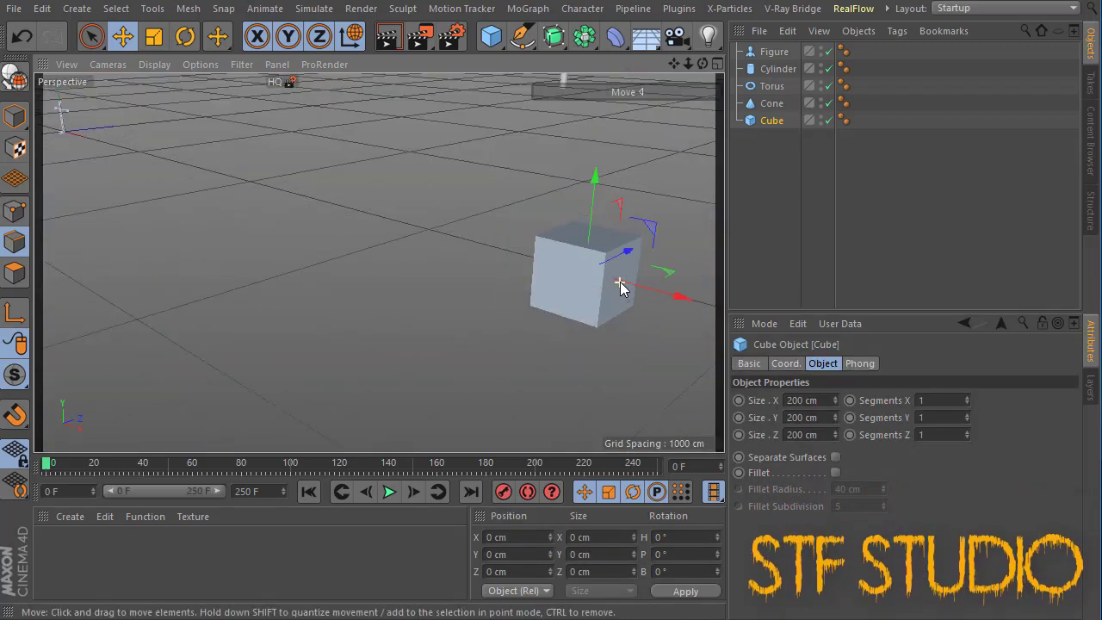
- Select the torus on the negative X axis and navigate the Perspective view manually to see it up close
scroll(618, 279, "up", 5)
scroll(603, 277, "down", 3)
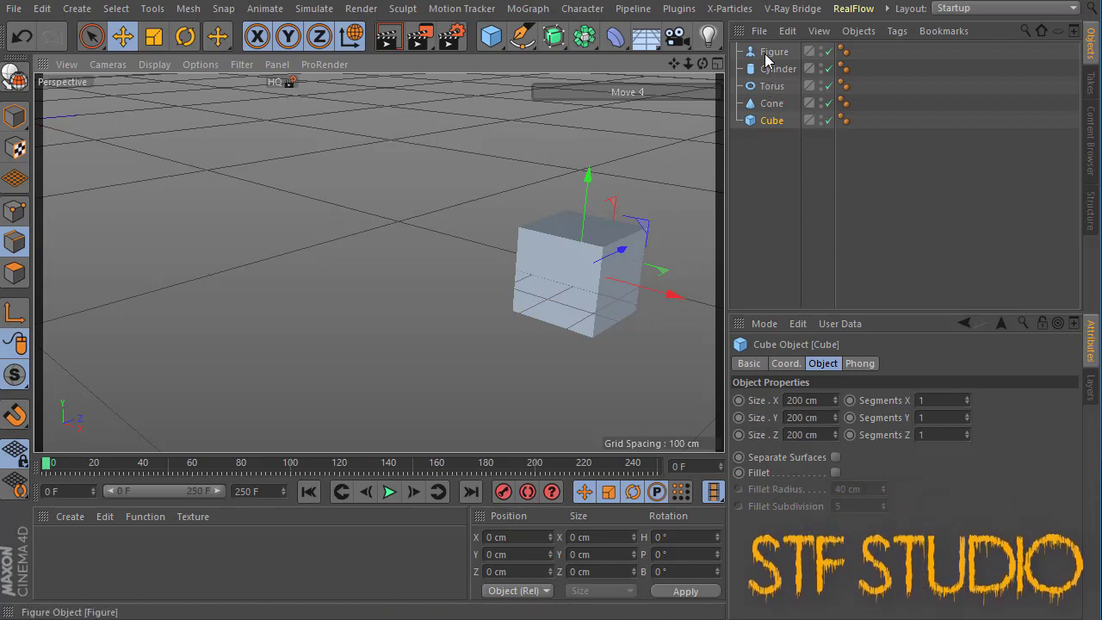
left_click(770, 86)
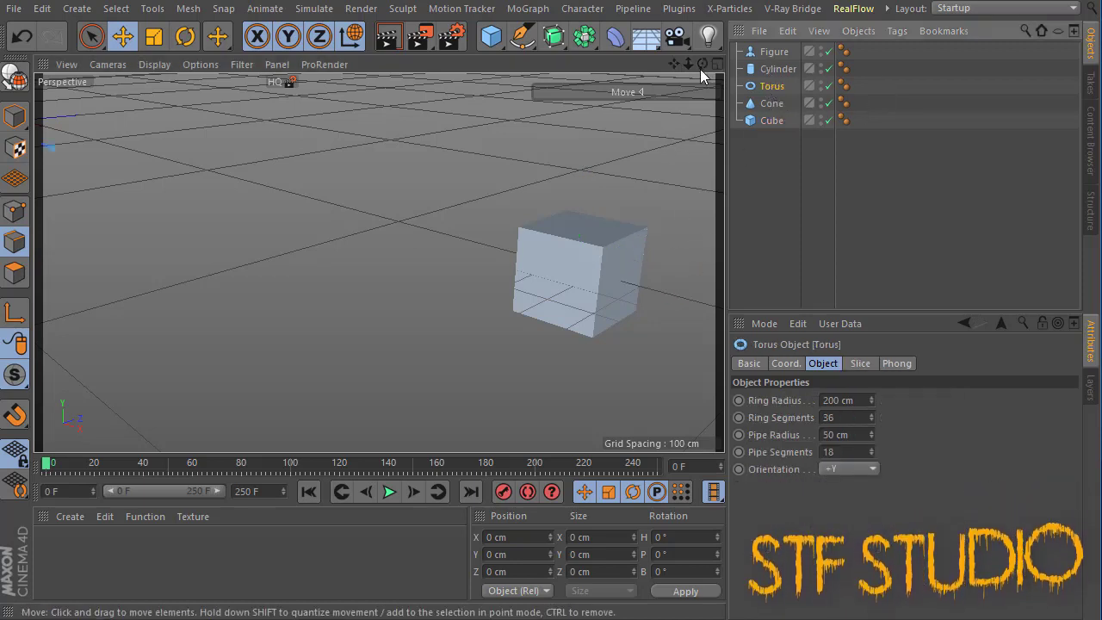
left_click_drag(674, 64, 957, 232)
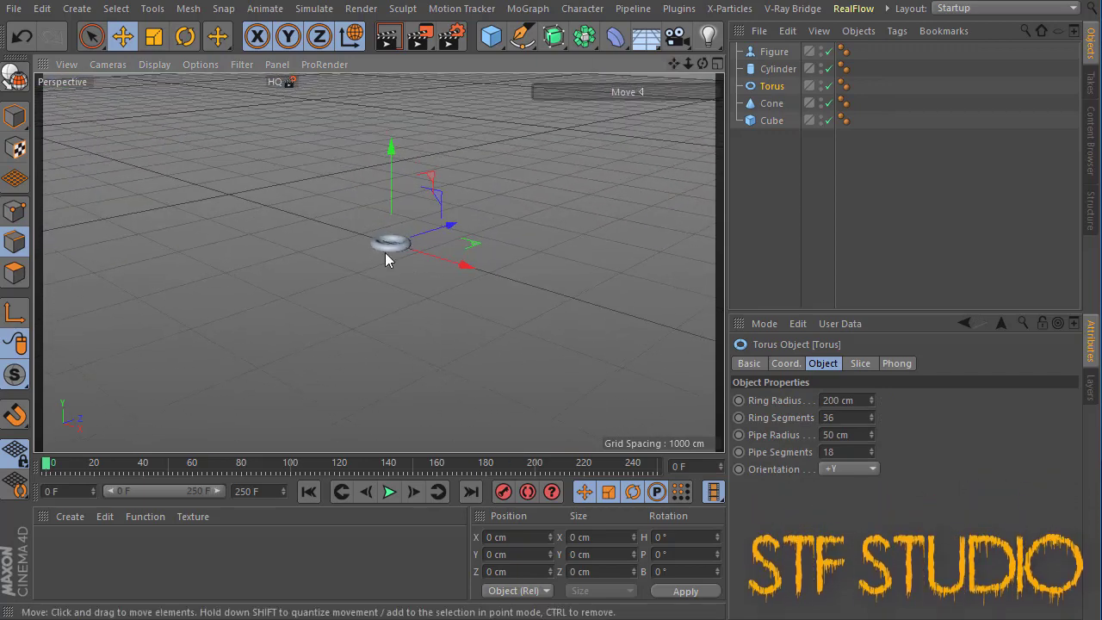
scroll(419, 250, "up", 2)
scroll(359, 182, "up", 1)
- Pull the view back over the whole scene and reset the Perspective view with Frame Default
left_click_drag(673, 66, 301, 47)
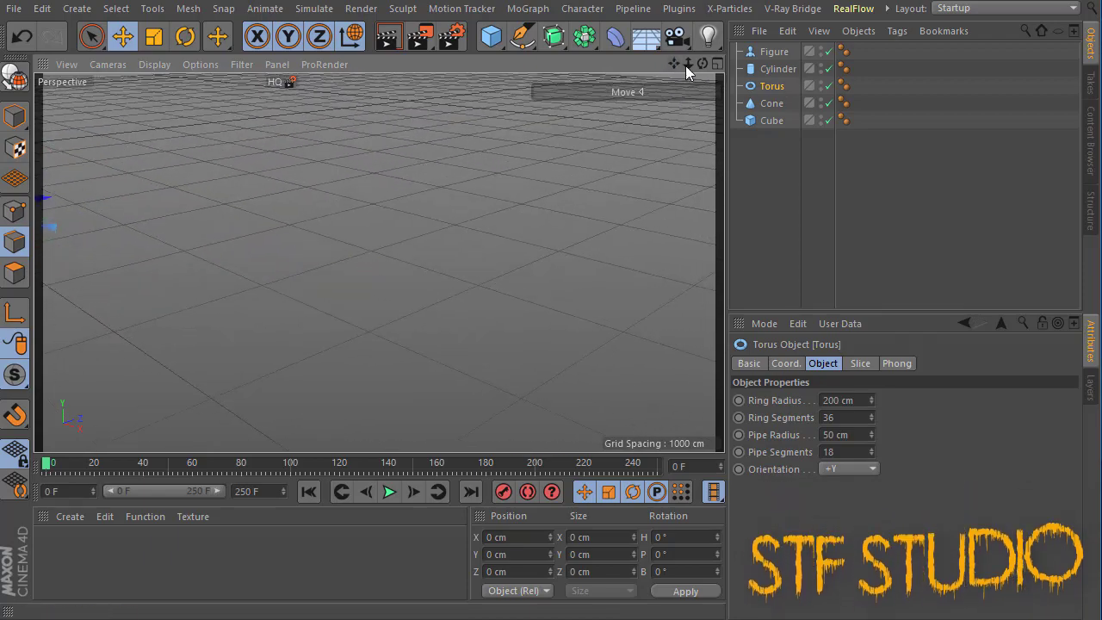
left_click_drag(686, 65, 516, 66)
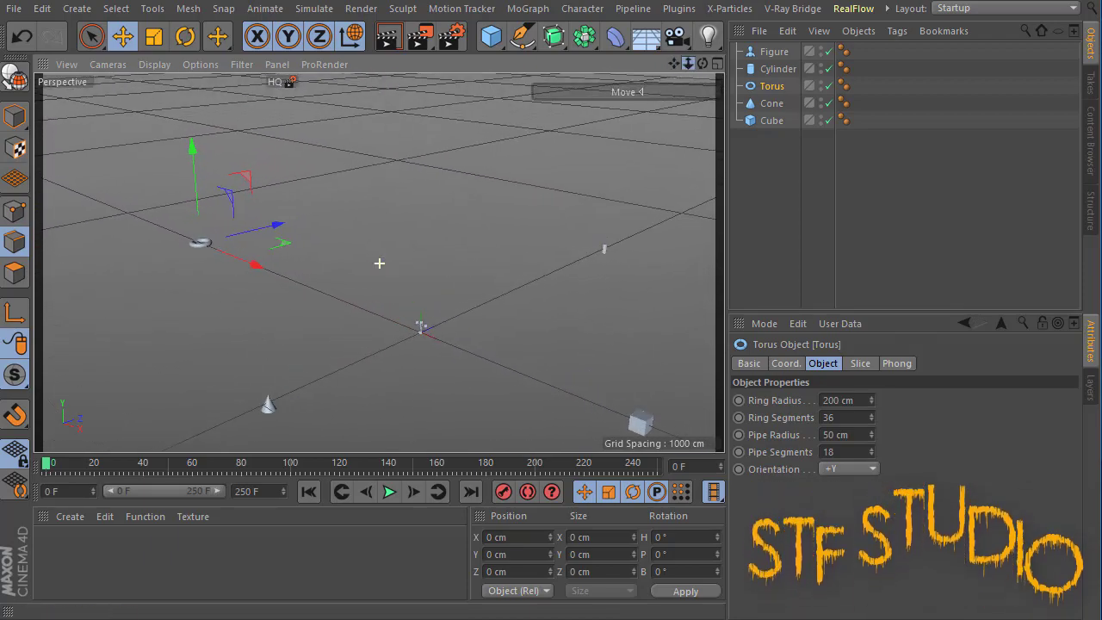
left_click_drag(674, 67, 641, 12)
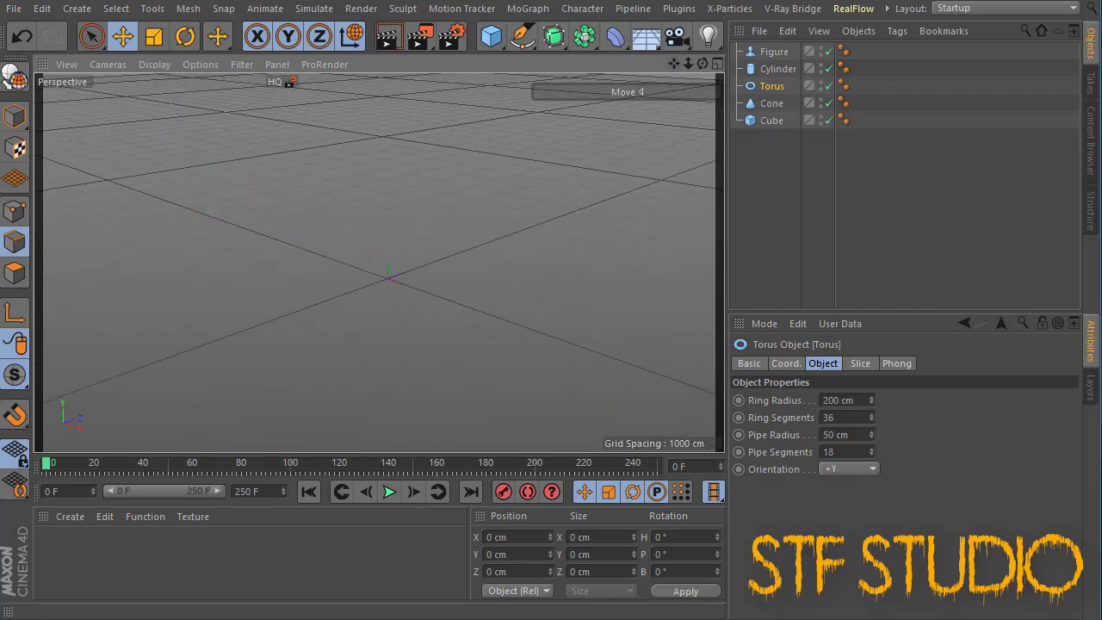
left_click(66, 66)
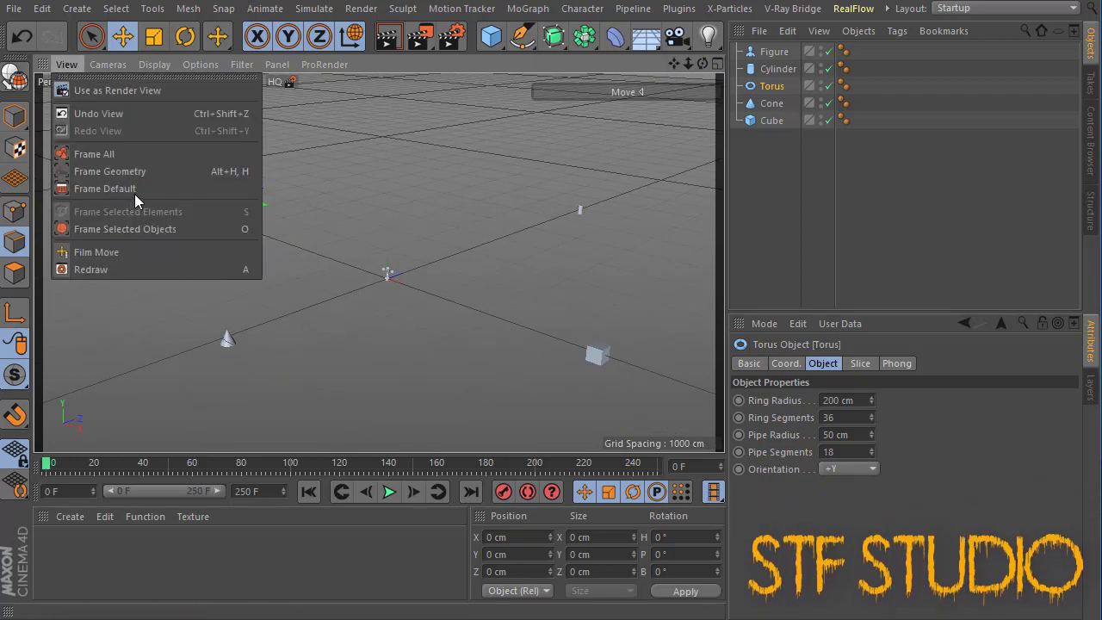
left_click(97, 189)
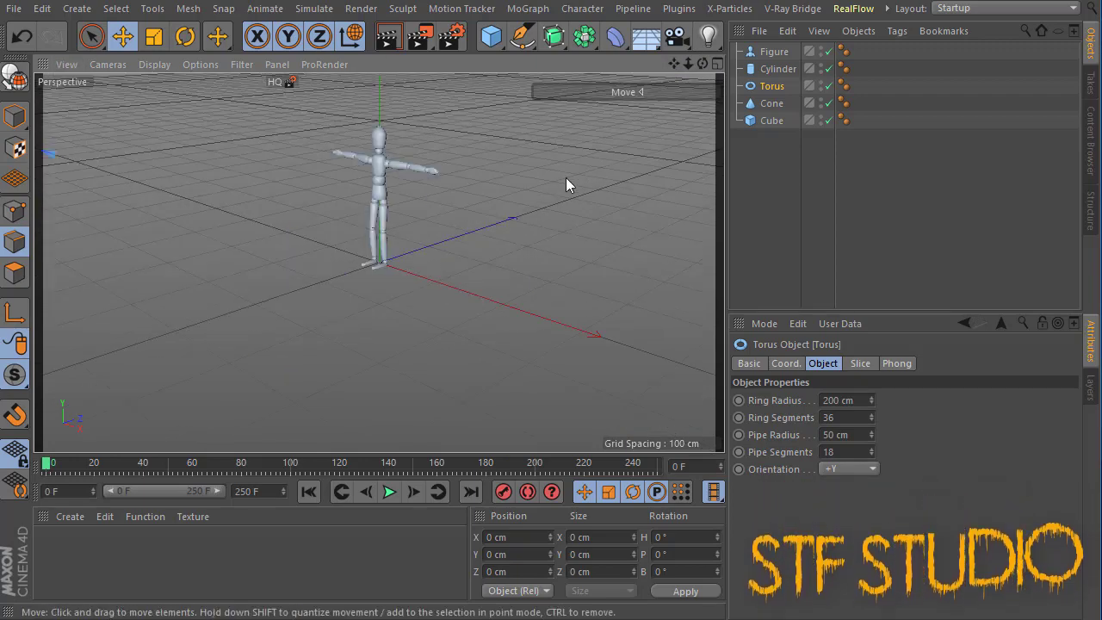
- Select the figure, torus, cone, cube and cylinder in turn to check where each lies relative to the default view
left_click(772, 51)
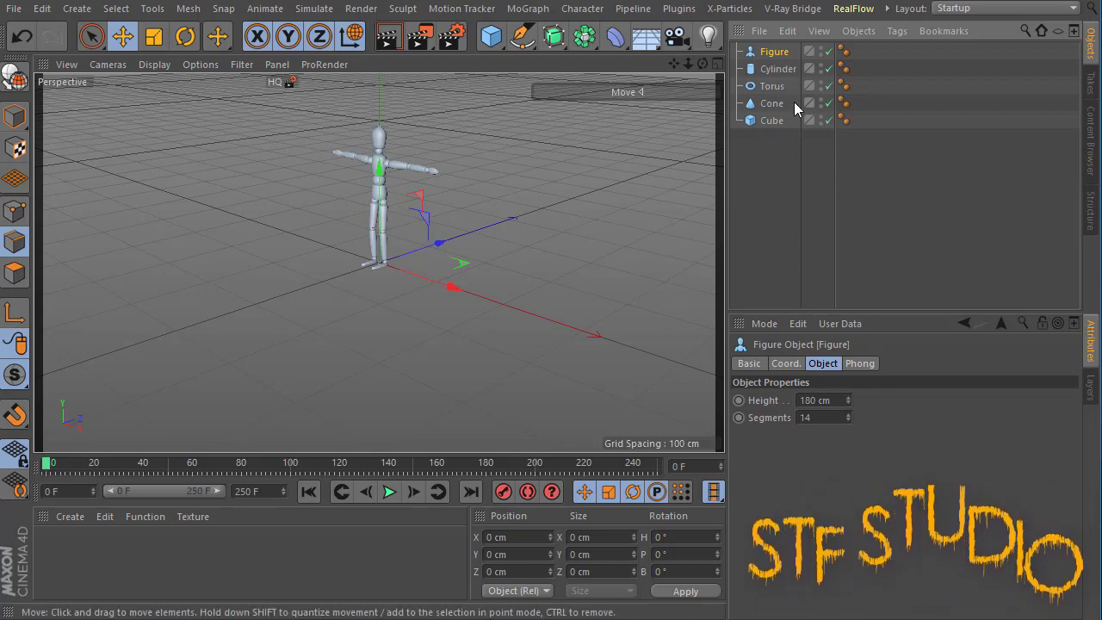
left_click(766, 86)
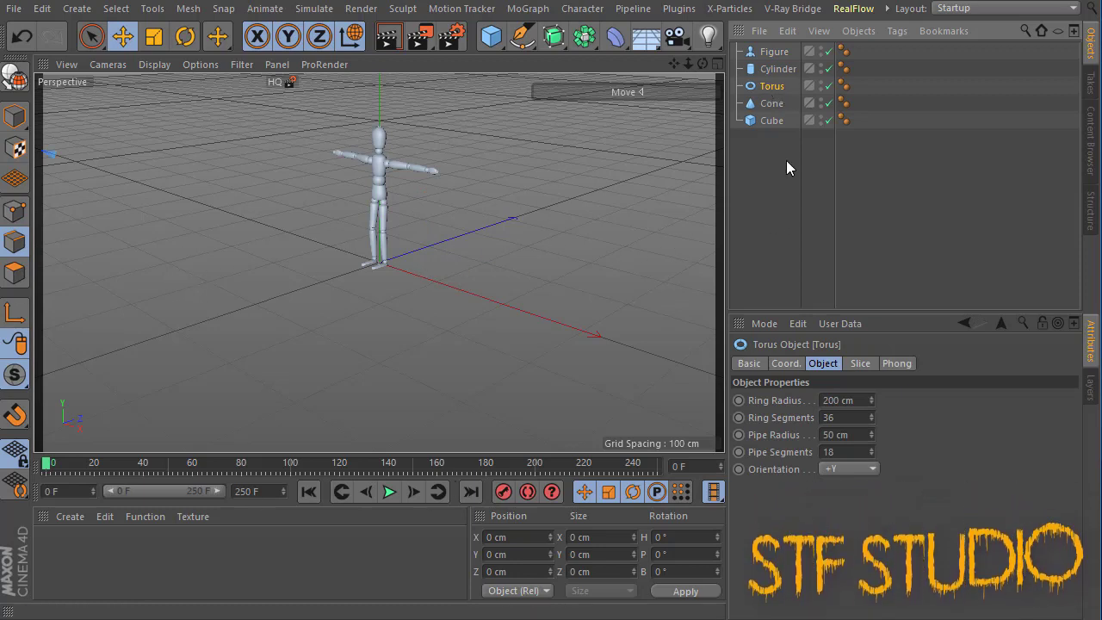
left_click(779, 103)
left_click(768, 119)
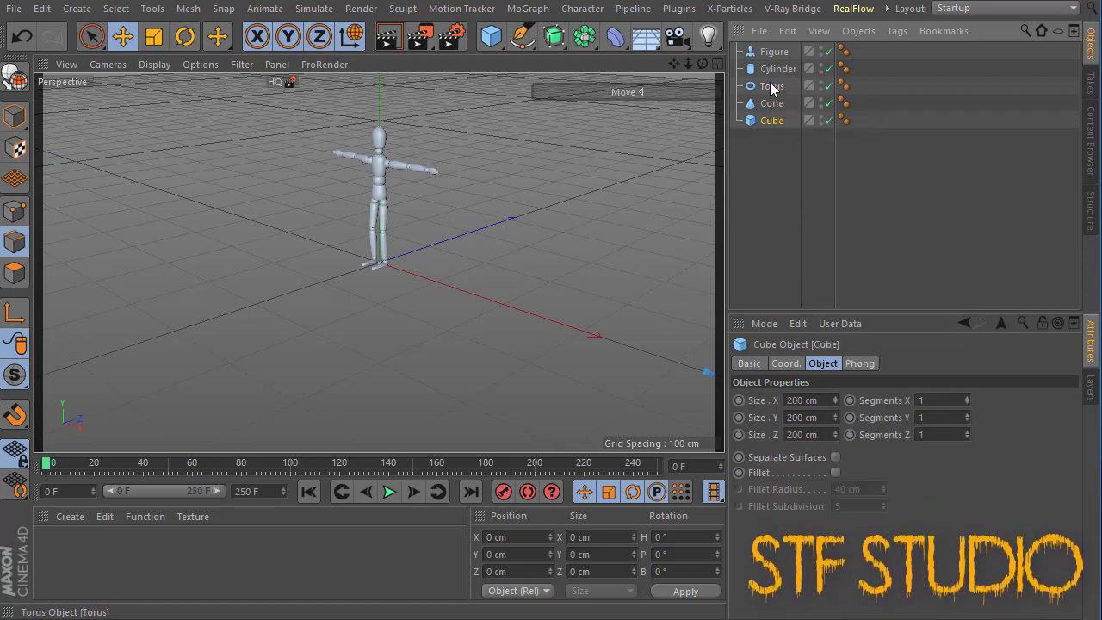
left_click(770, 86)
left_click(771, 68)
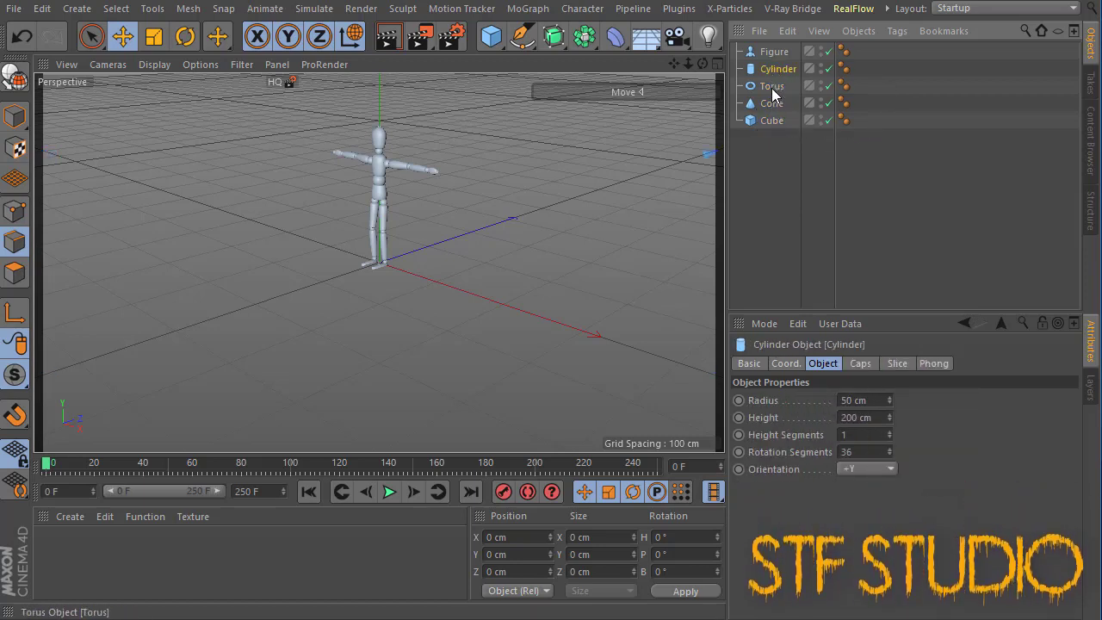
- Frame the torus, the cone and the cube one after another to view each selected object up close
left_click(771, 87)
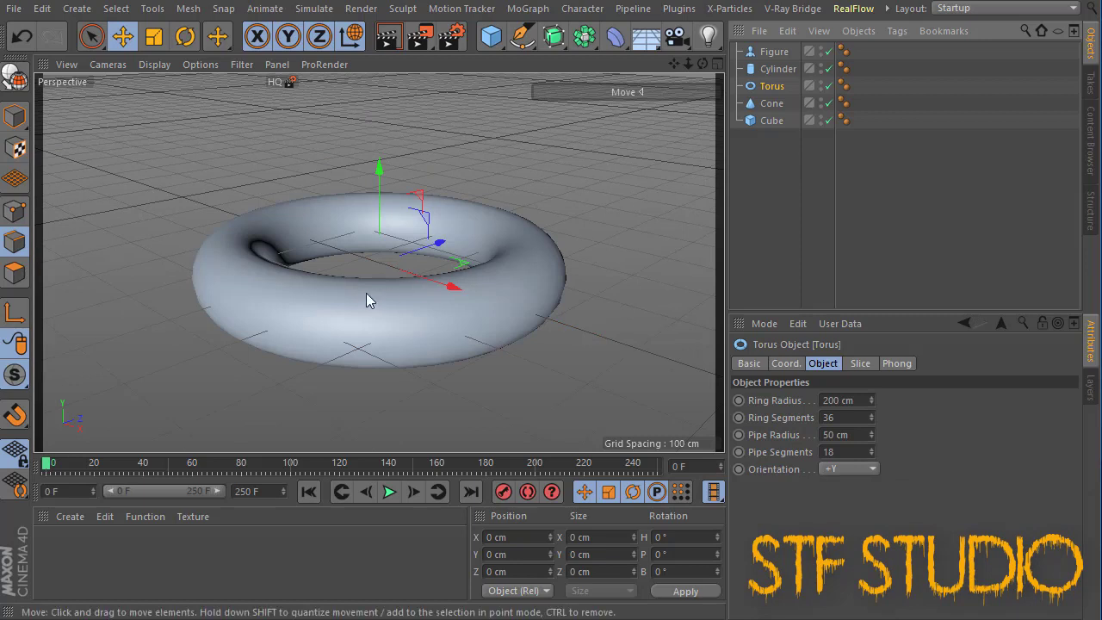
left_click(771, 104)
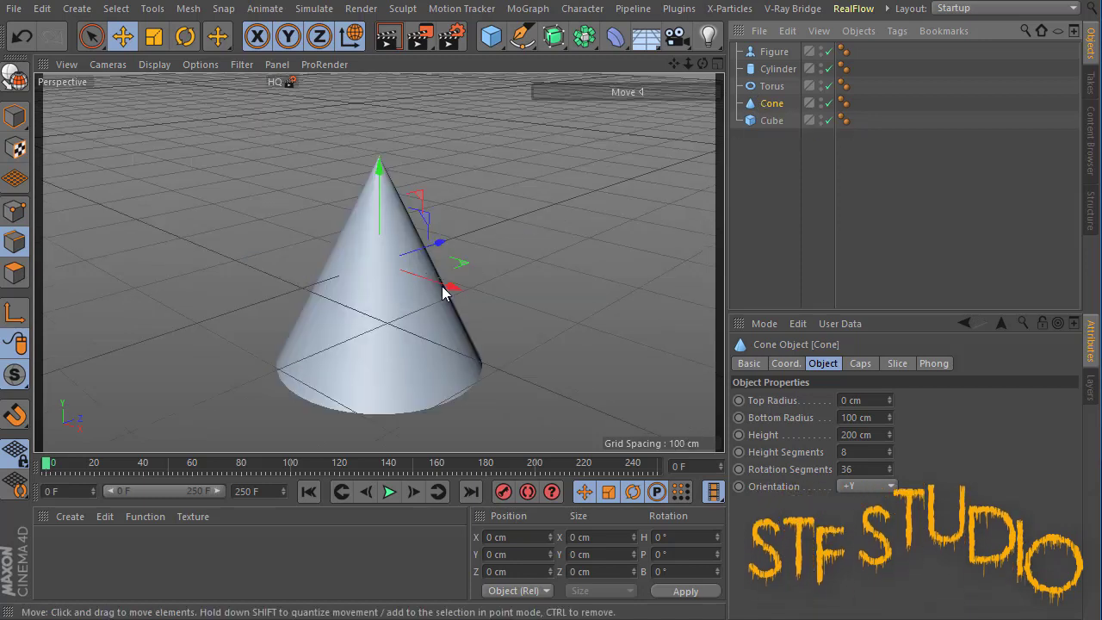
left_click(776, 122)
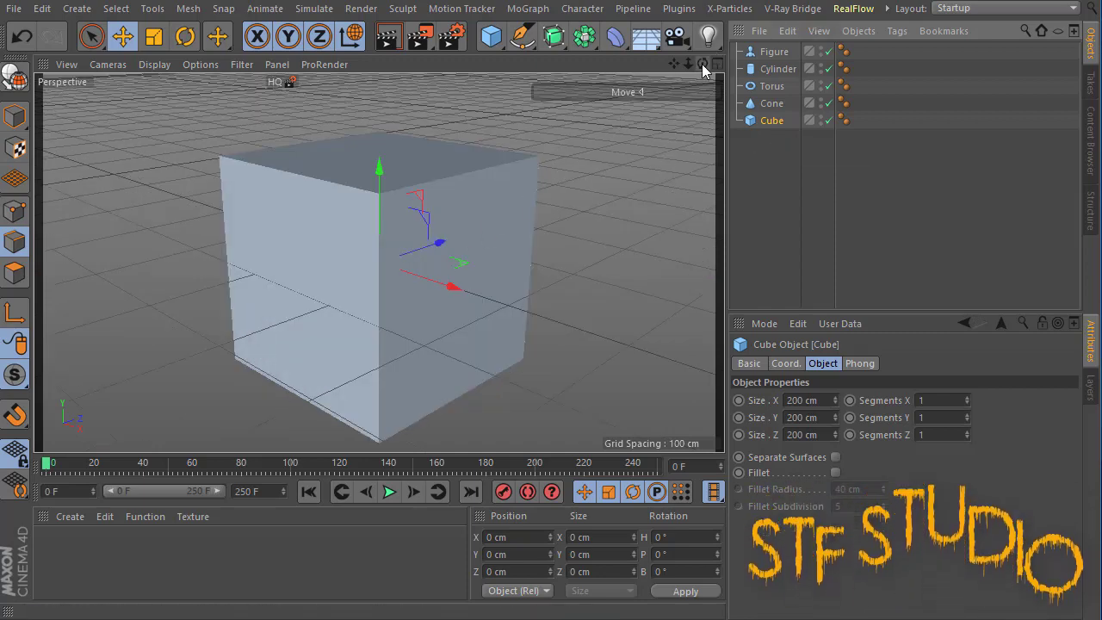
left_click_drag(701, 64, 656, 64)
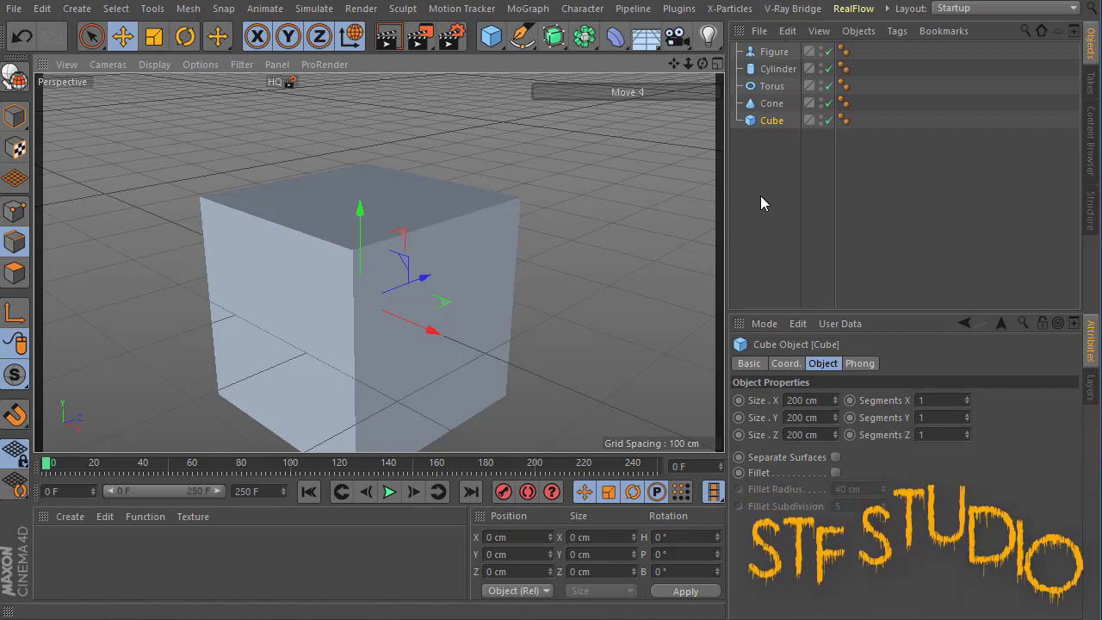
- Frame the cylinder, orbit to a lower viewing angle, and frame the figure up close
left_click(780, 70)
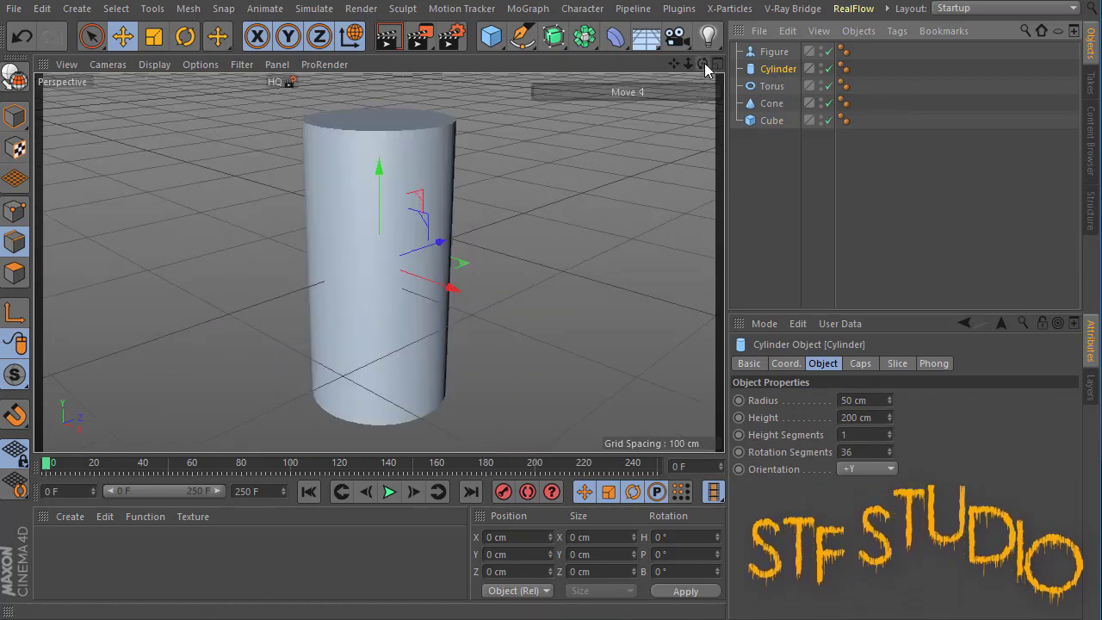
left_click_drag(702, 63, 667, 72)
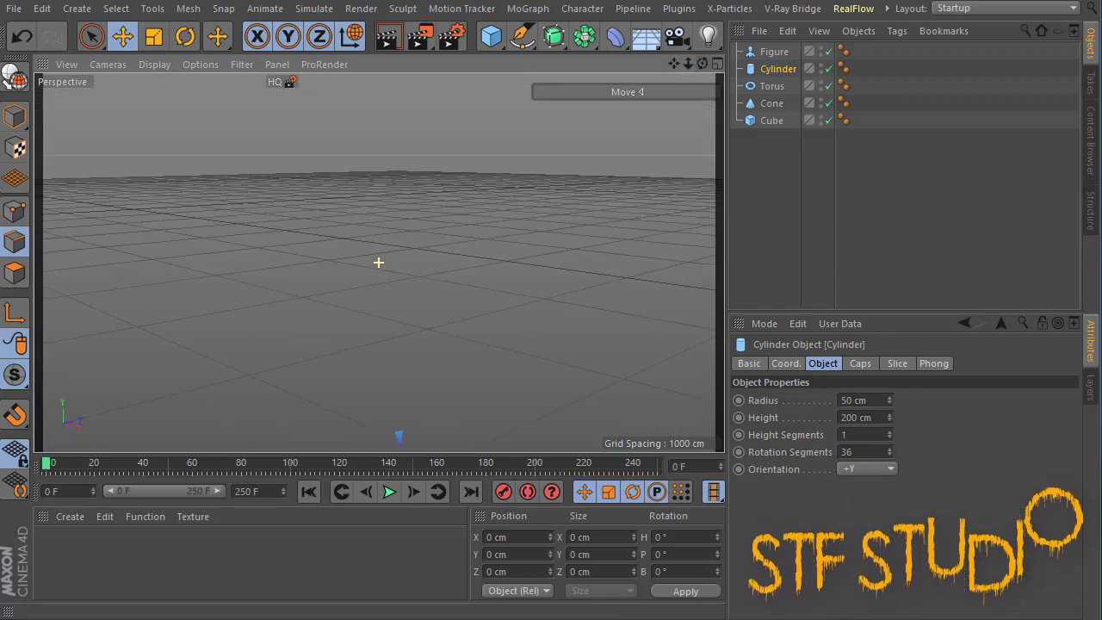
left_click(768, 51)
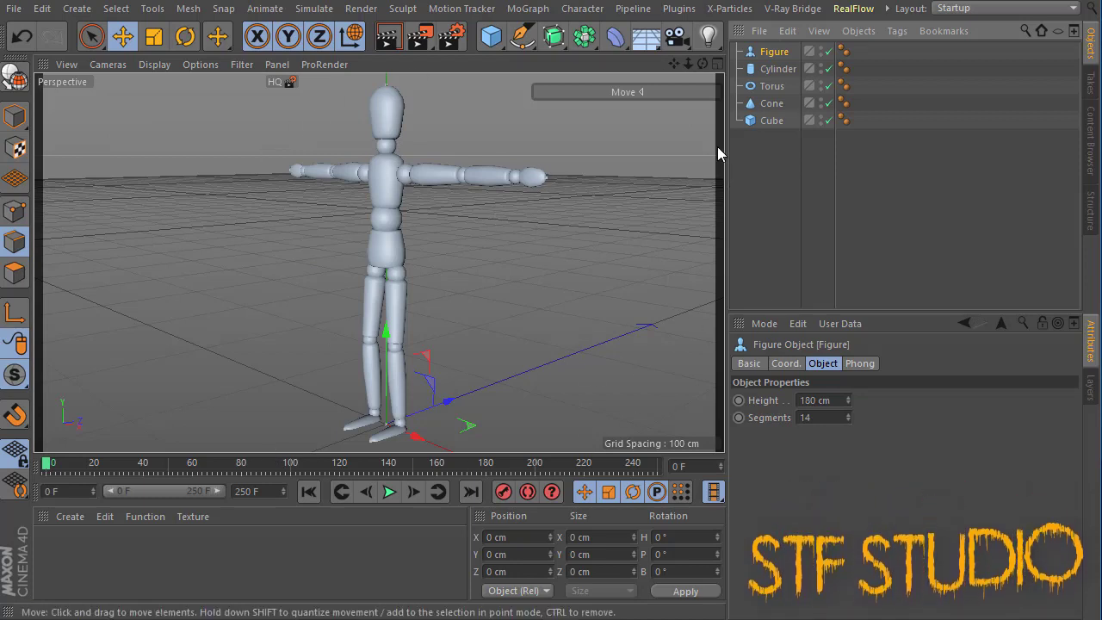
- Reselect the figure and frame all the scene's geometry in the Perspective view
left_click(791, 160)
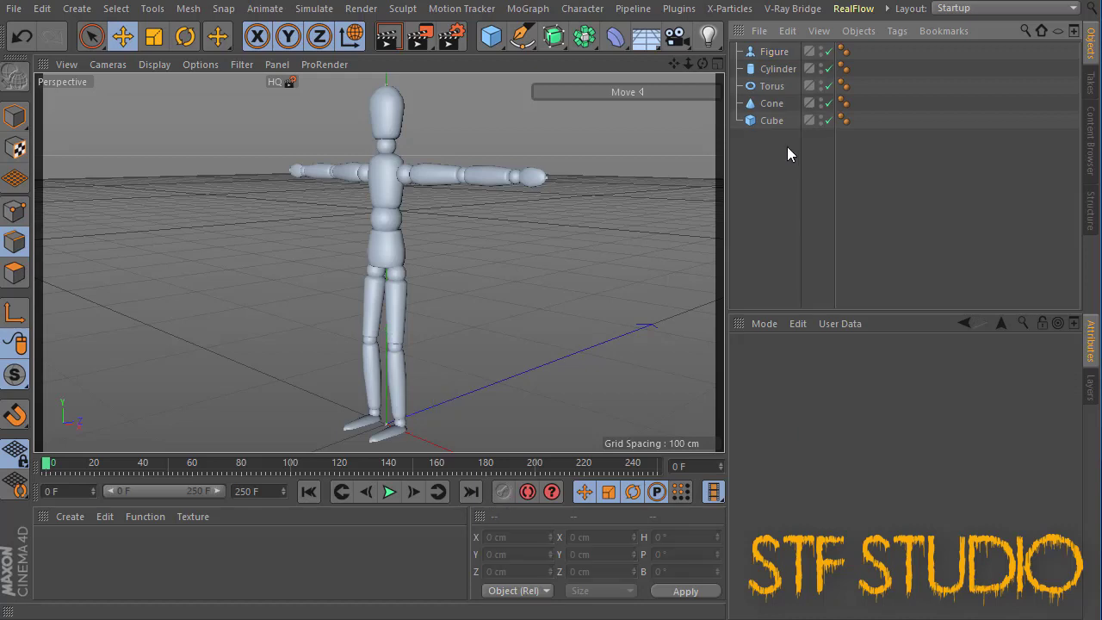
left_click(761, 54)
left_click(774, 195)
left_click(761, 59)
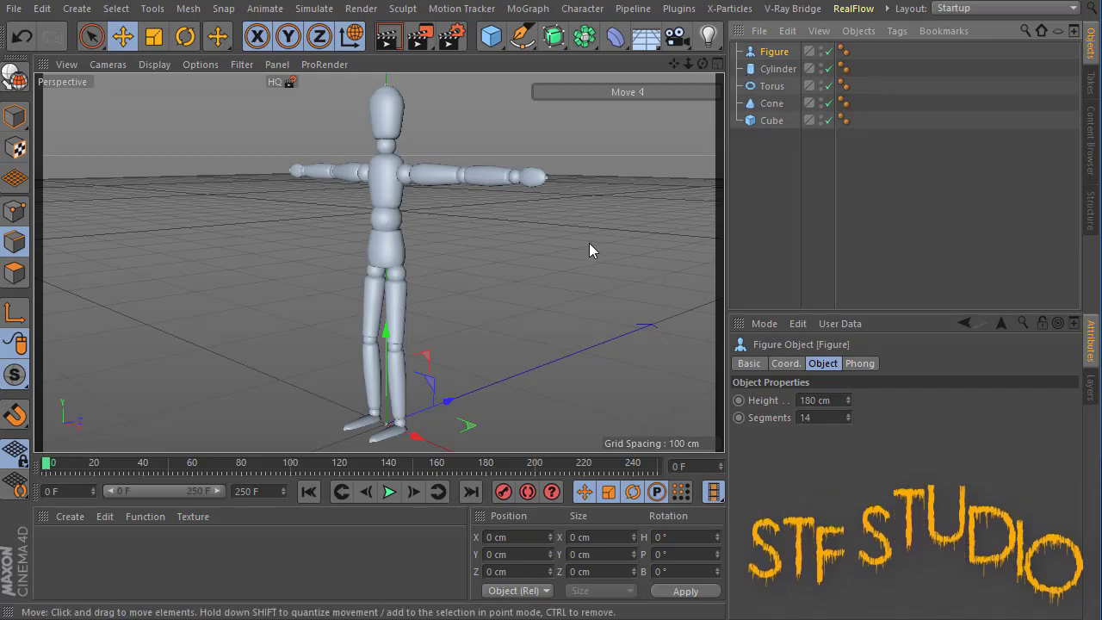
key("h")
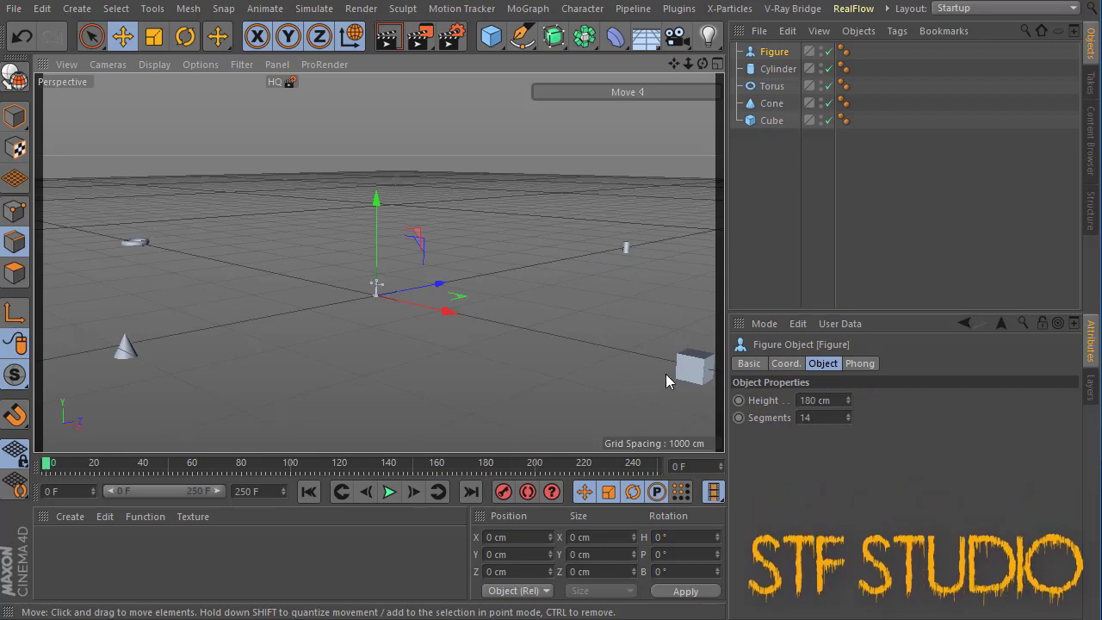
- Move the cube much farther out along the positive X axis, beyond the edge of the view
left_click_drag(688, 62, 641, 64)
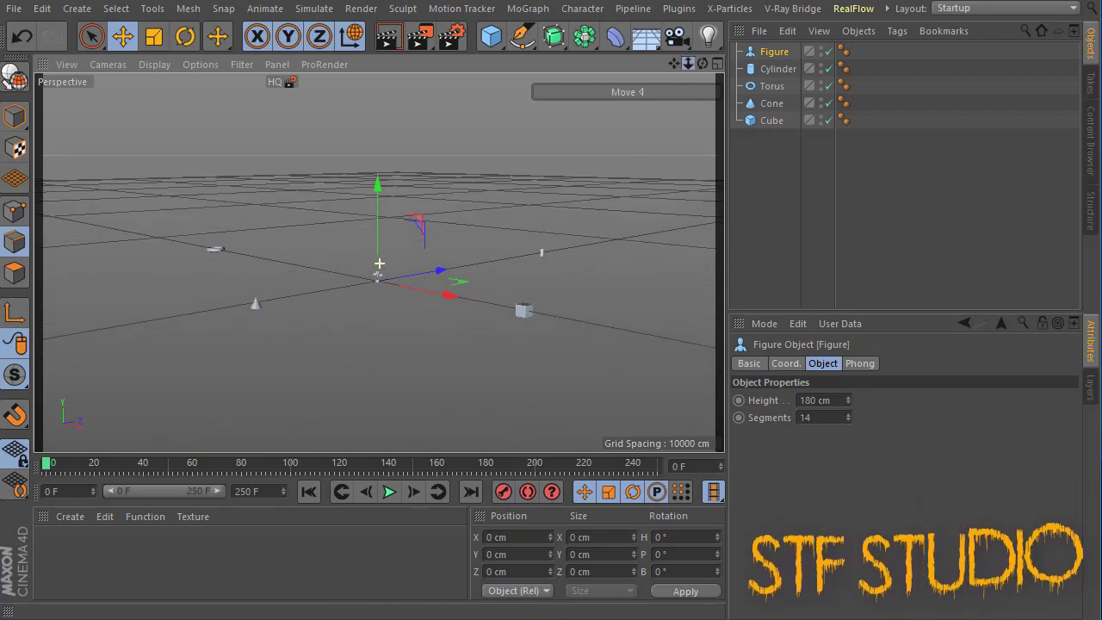
left_click(768, 120)
left_click_drag(613, 344, 741, 365)
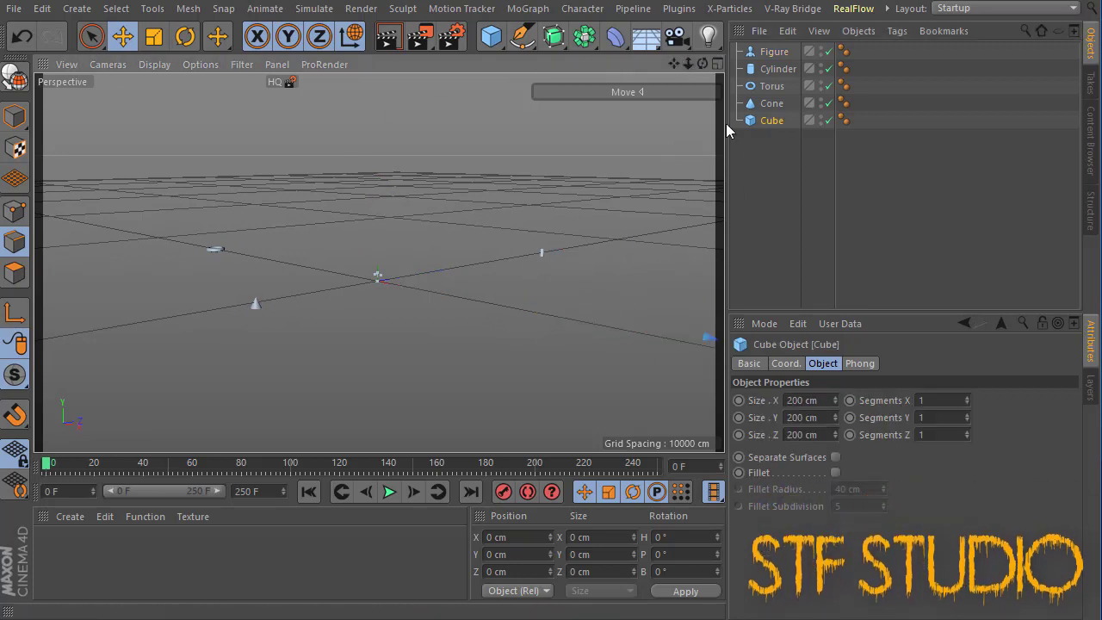
- Reselect the distant cube and frame all geometry so that it fits in the view with the other objects
scroll(321, 287, "up", 5)
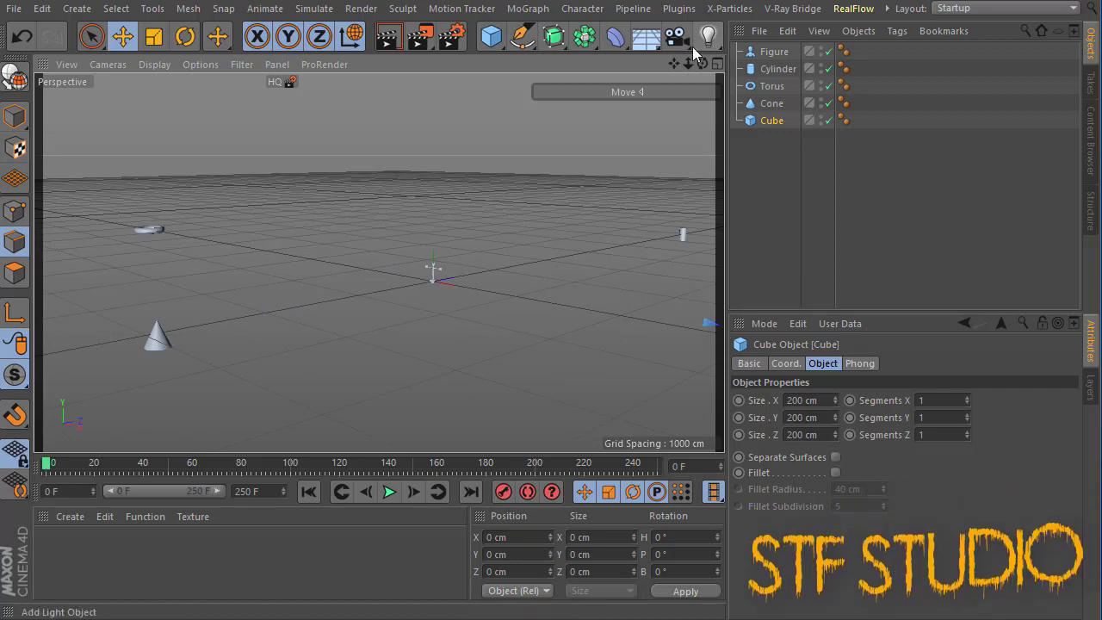
left_click_drag(688, 64, 656, 64)
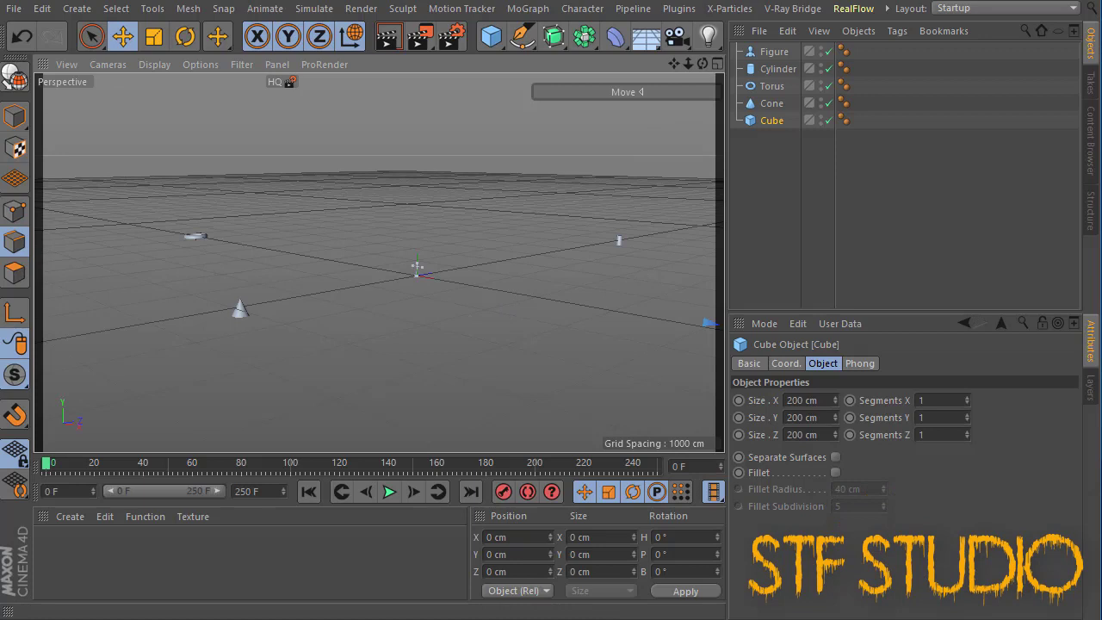
left_click(774, 154)
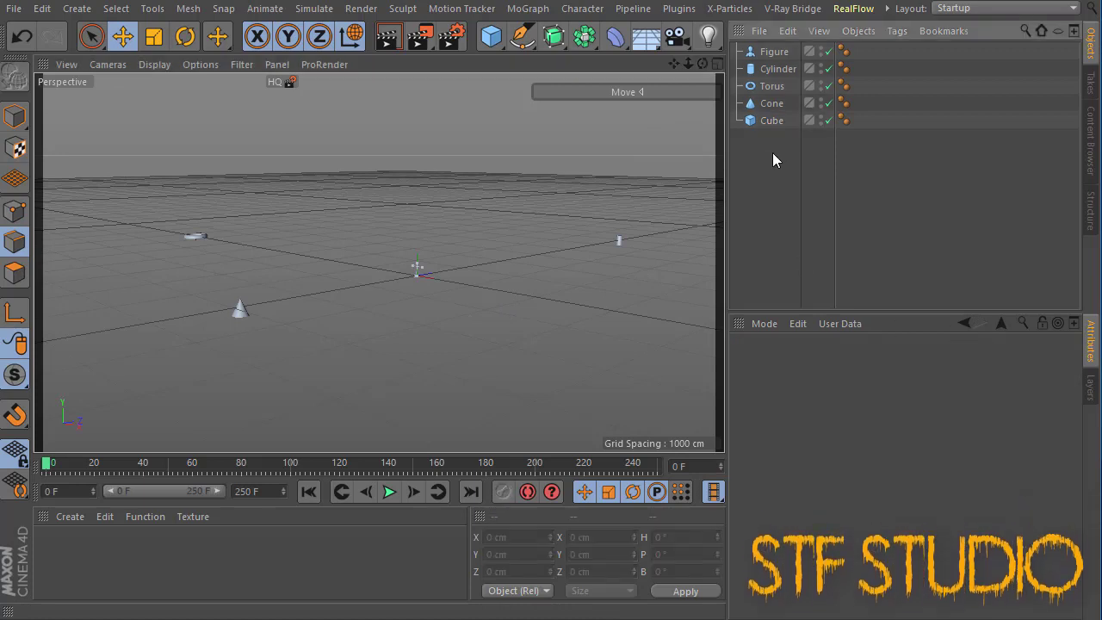
left_click(770, 120)
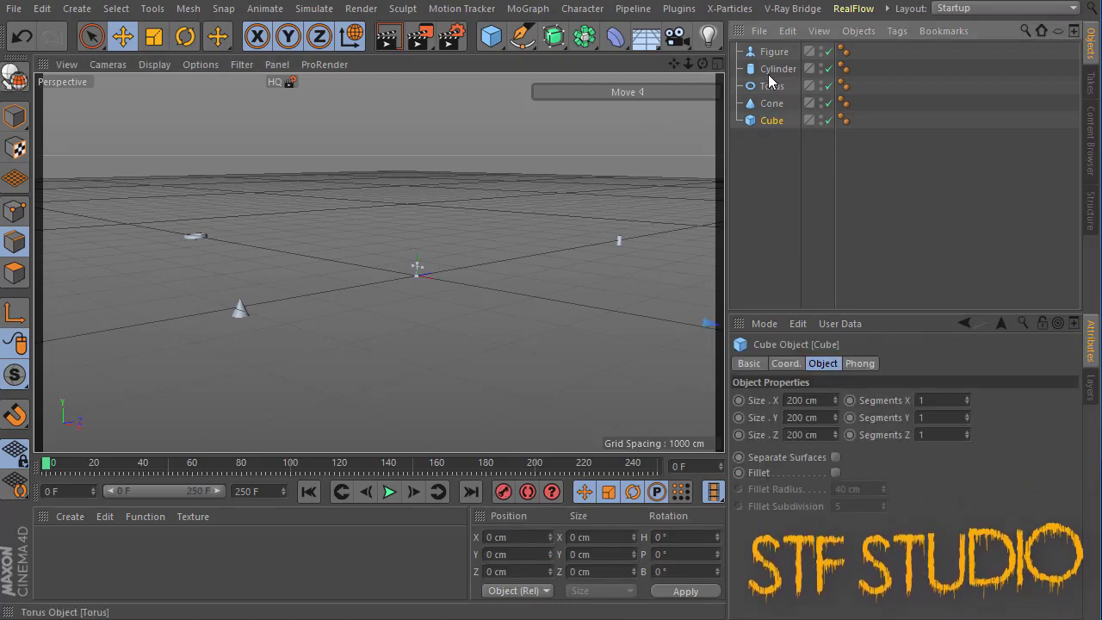
key("h")
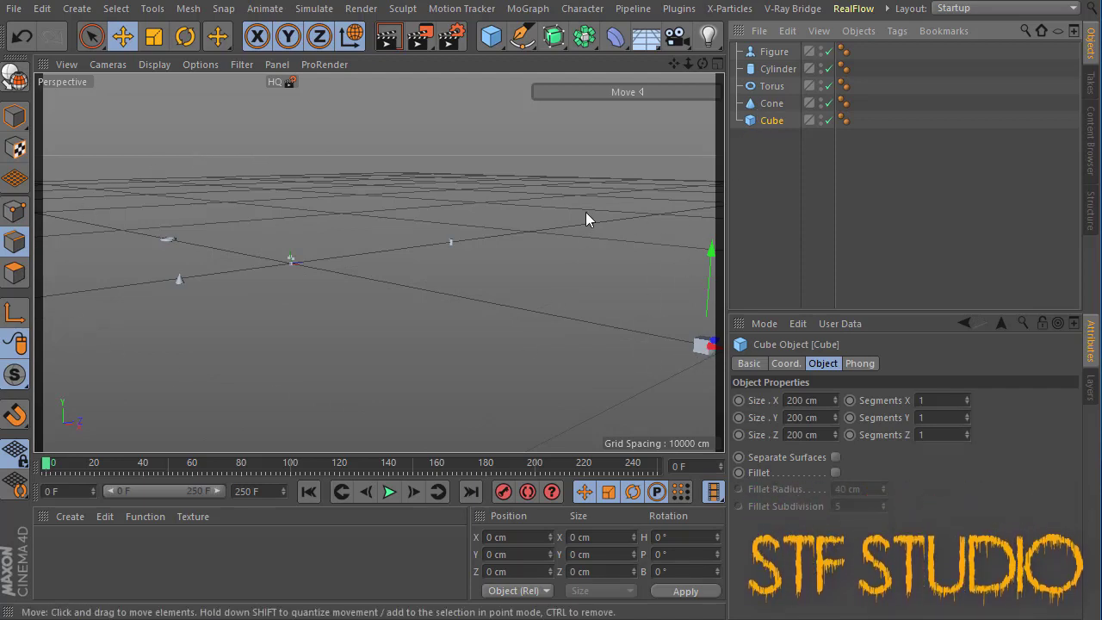
- Select the cone, the torus and the cylinder in turn to locate each in the wide view
left_click(767, 105)
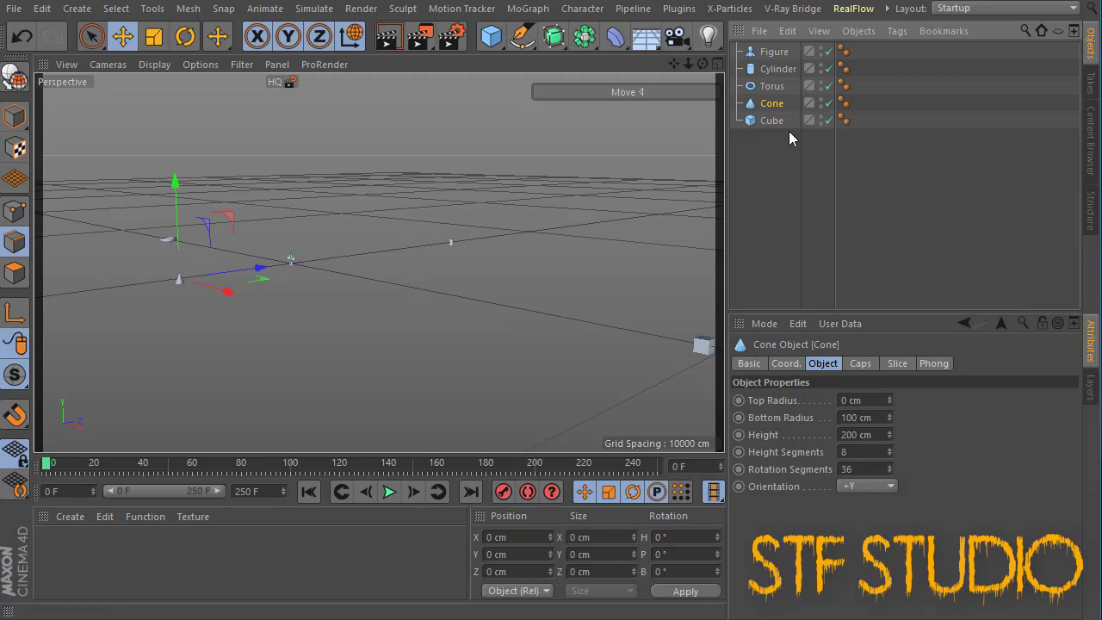
left_click(769, 87)
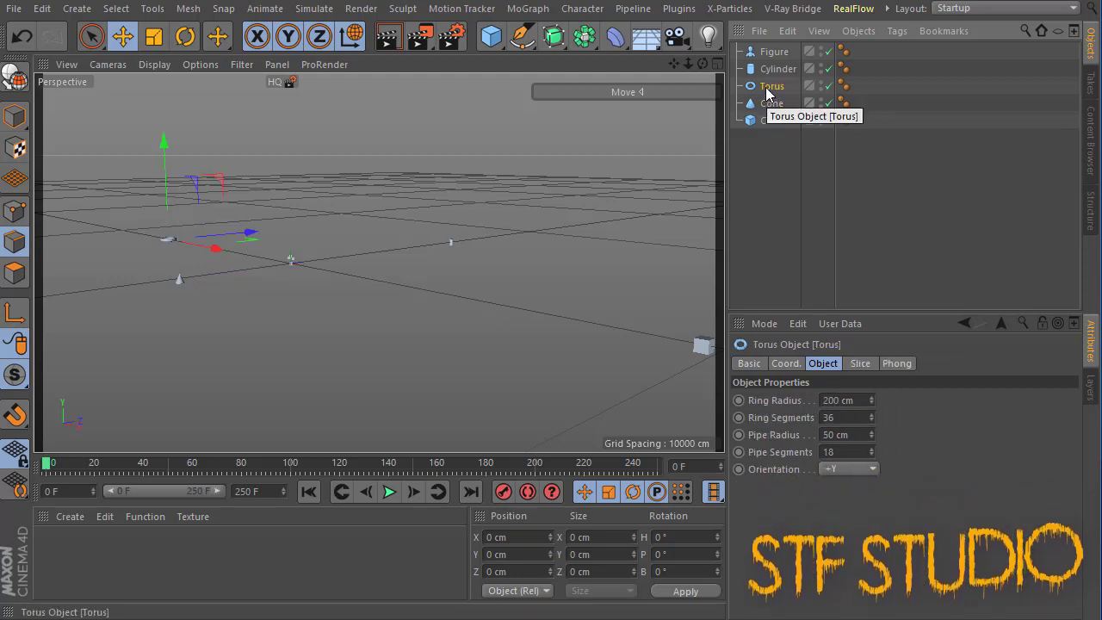
left_click(774, 69)
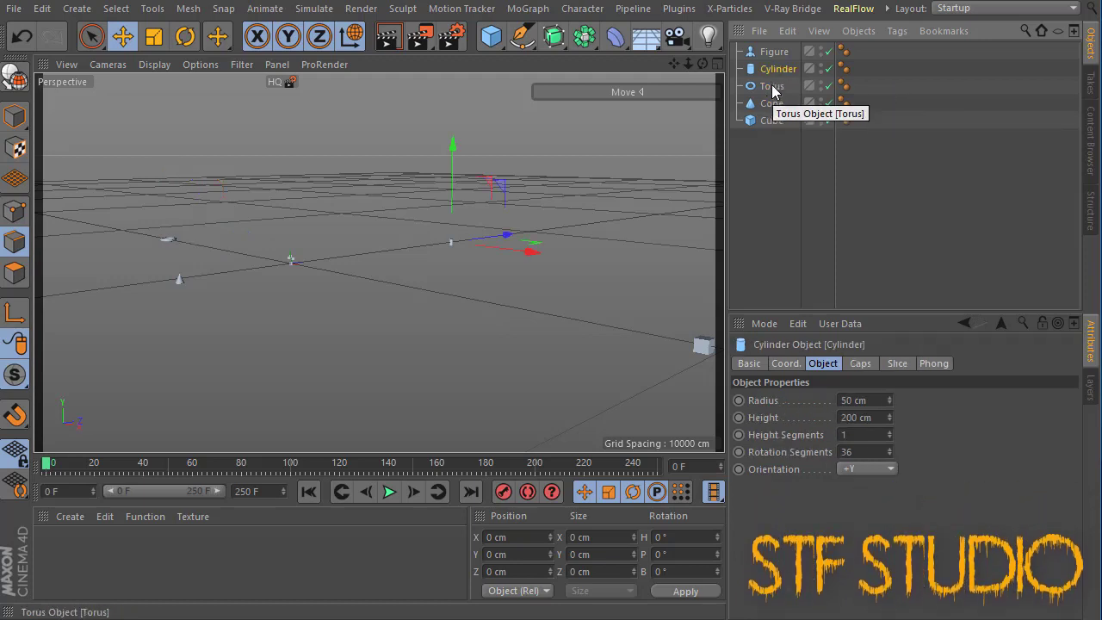
left_click(771, 86)
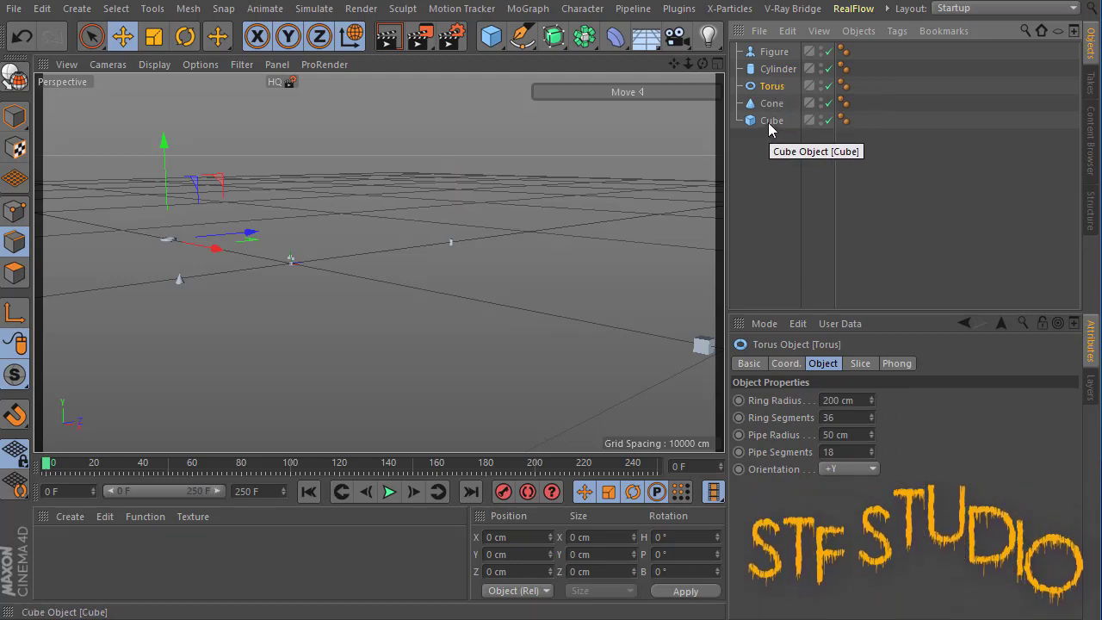
- Frame the distant cube on its own in the Perspective view, and return to framing all geometry with the cylinder selected
left_click(770, 121)
key("o")
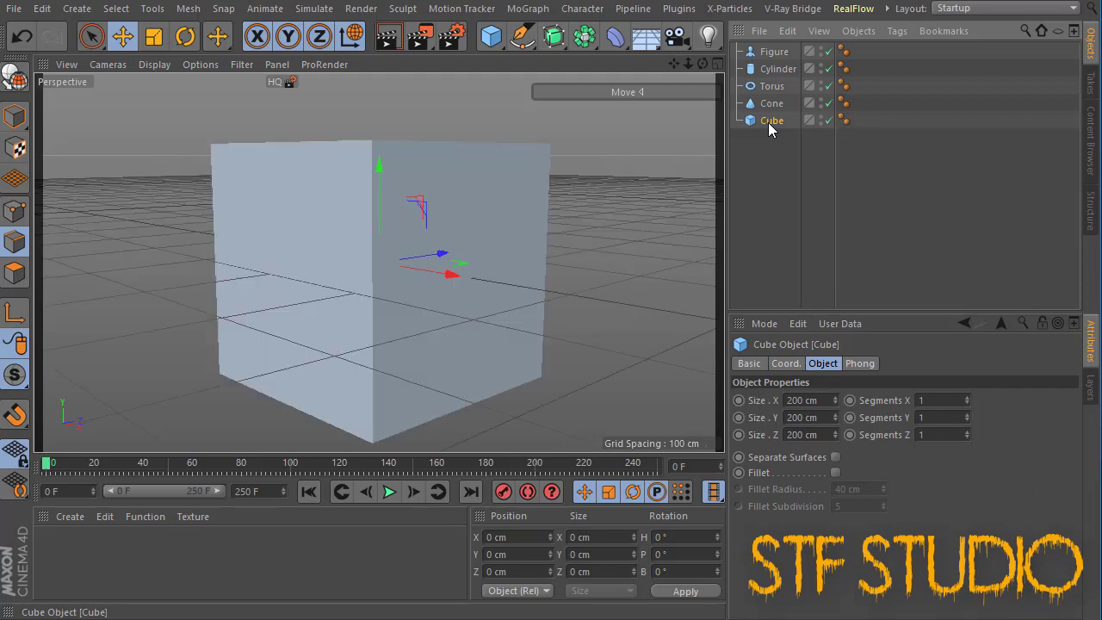
left_click(760, 71)
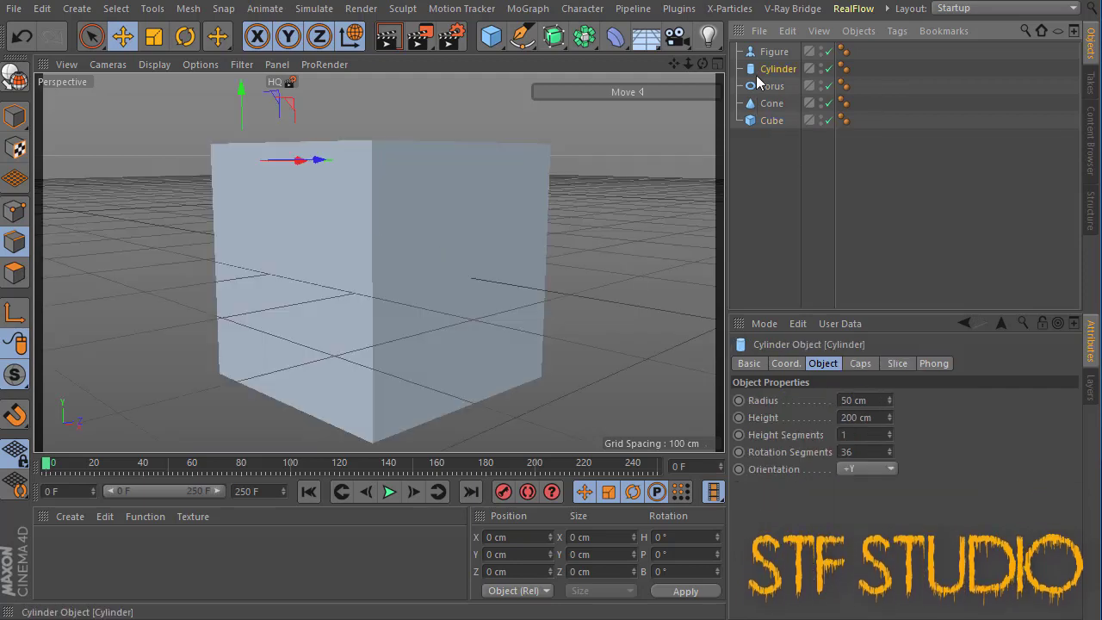
left_click(766, 104)
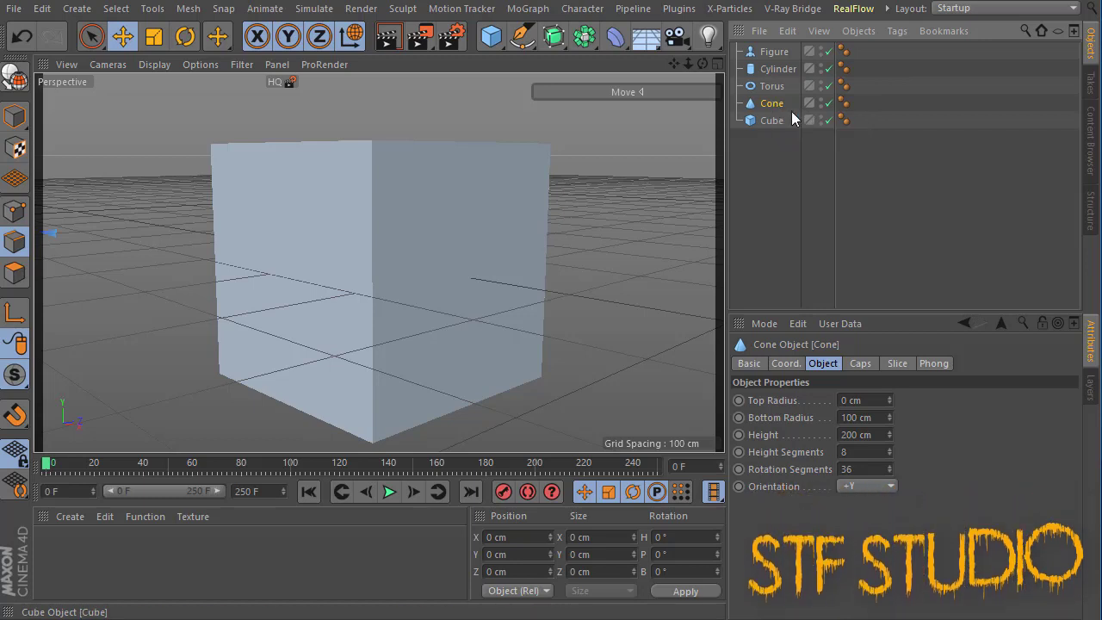
left_click(769, 68)
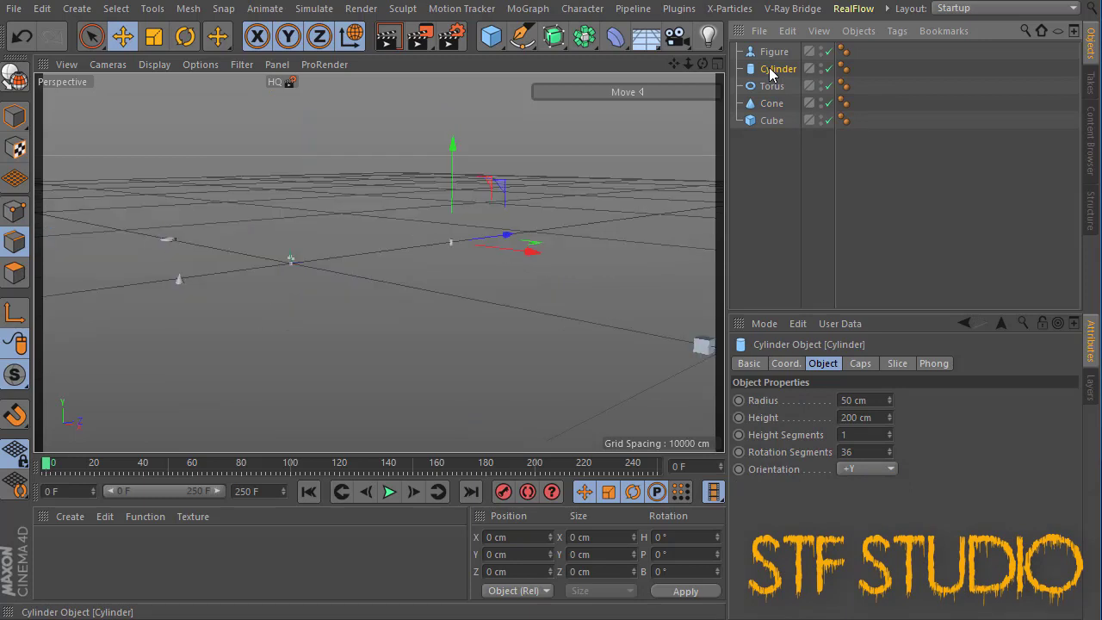
key("h")
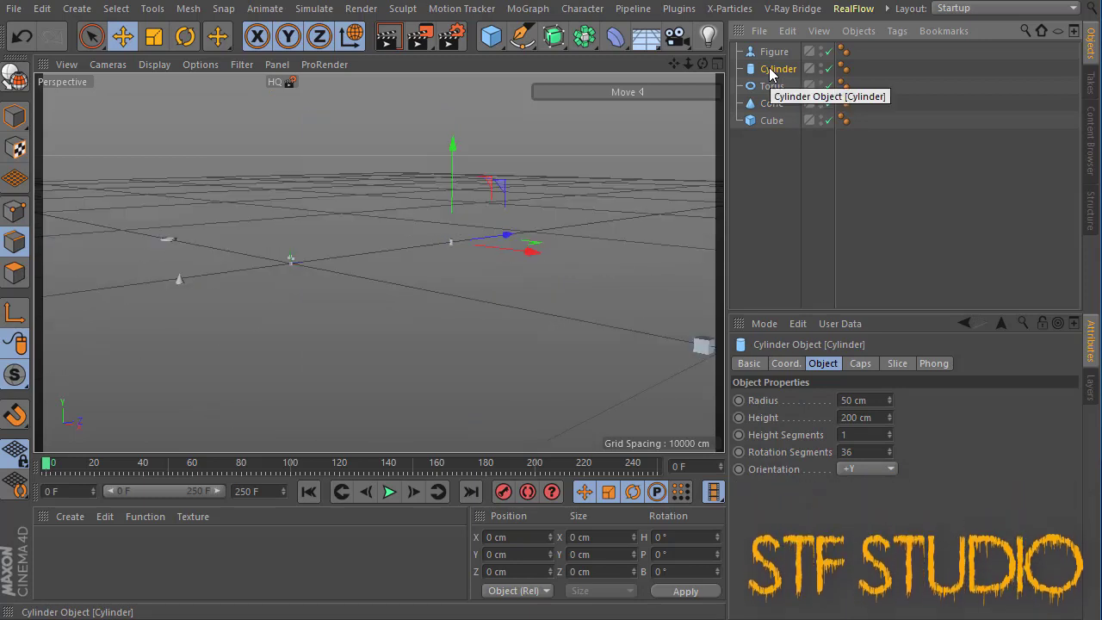
- Frame the cone on its own in the Perspective view, and return to framing all the scene's geometry
left_click(771, 51)
left_click(771, 103)
key("o")
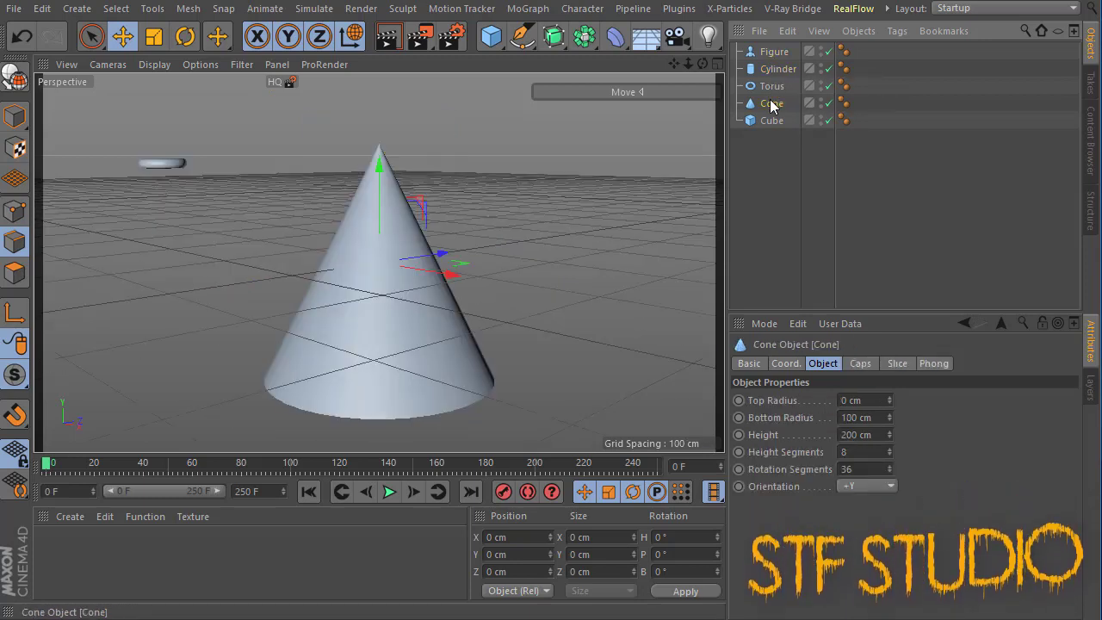
key("h")
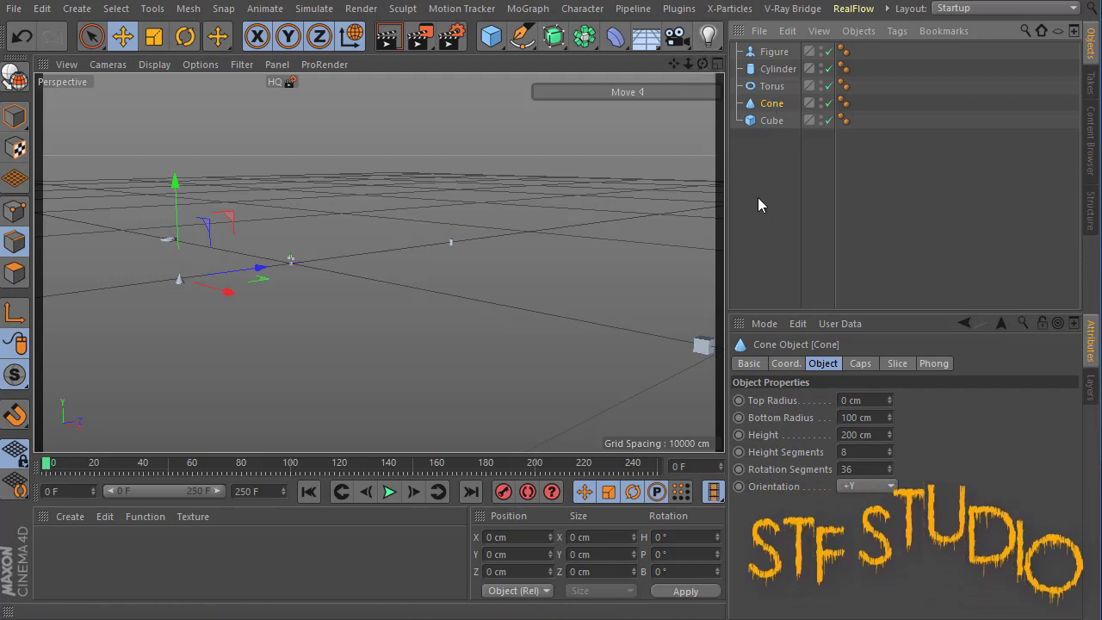
- Reselect the cube, frame it on its own in the Perspective view and orbit around it
left_click(756, 120)
key("o")
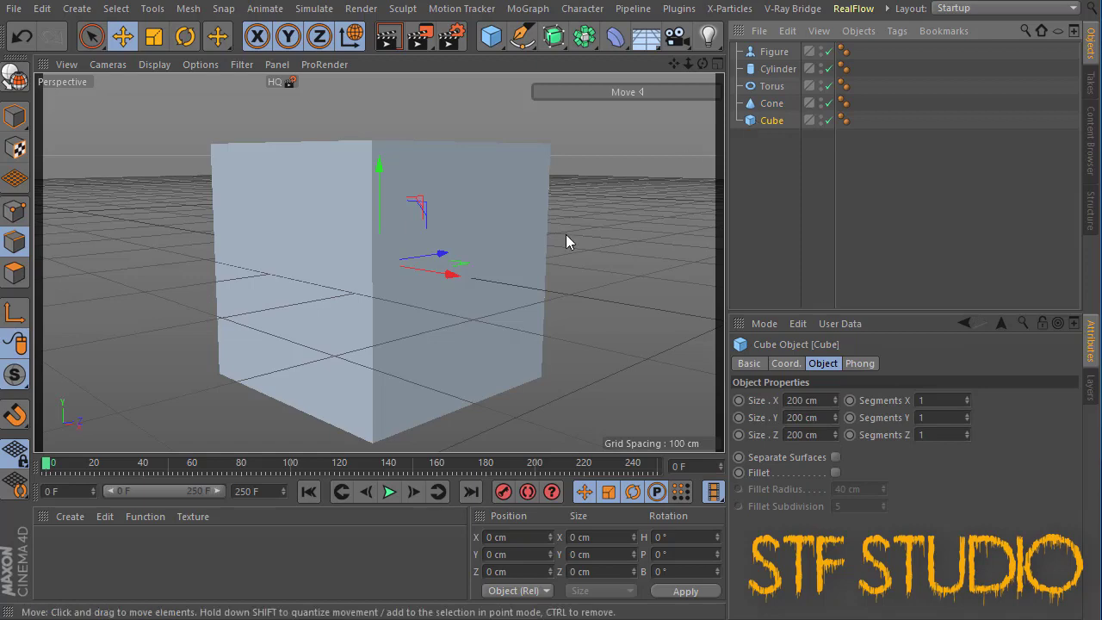
left_click_drag(704, 61, 692, 64)
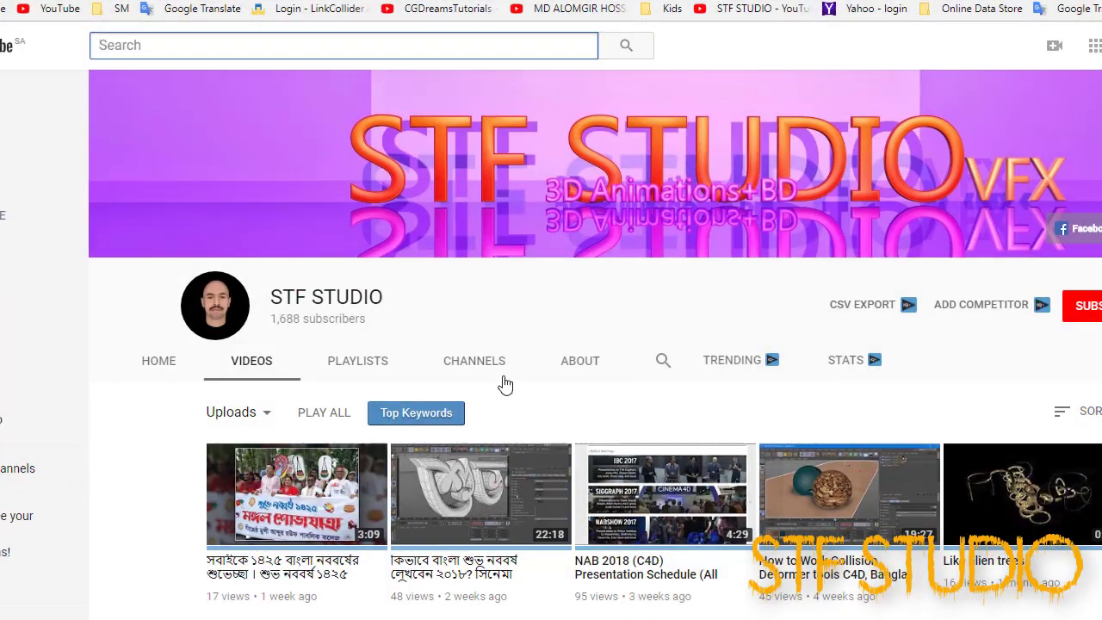
- Switch to the STF STUDIO channel on YouTube and look through its uploaded Cinema 4D videos
scroll(505, 381, "down", 2)
scroll(502, 389, "down", 8)
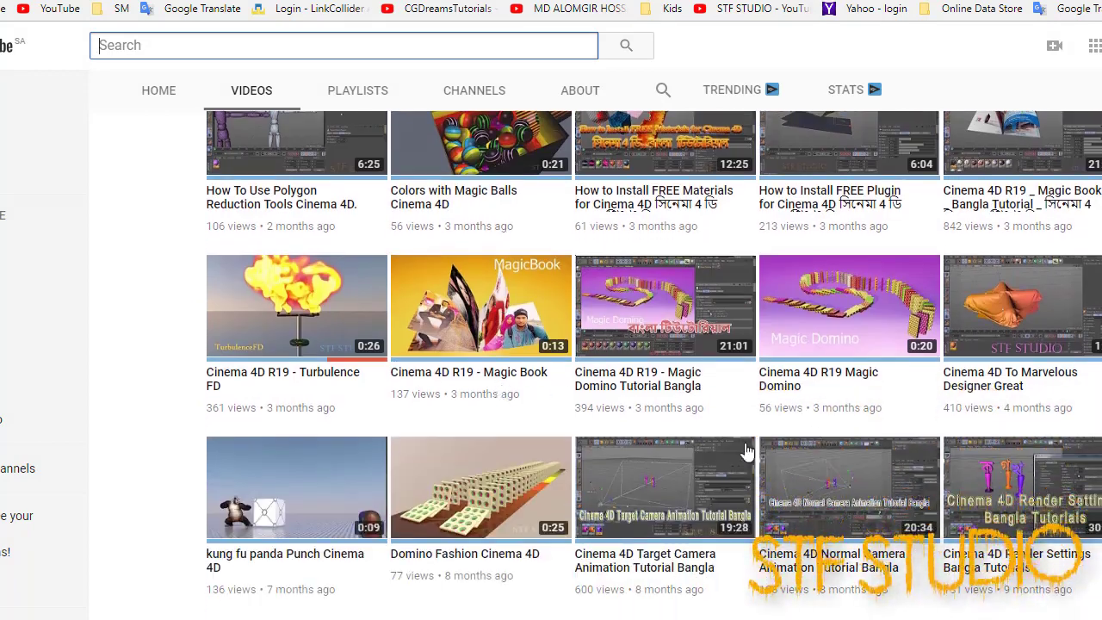
scroll(722, 476, "down", 2)
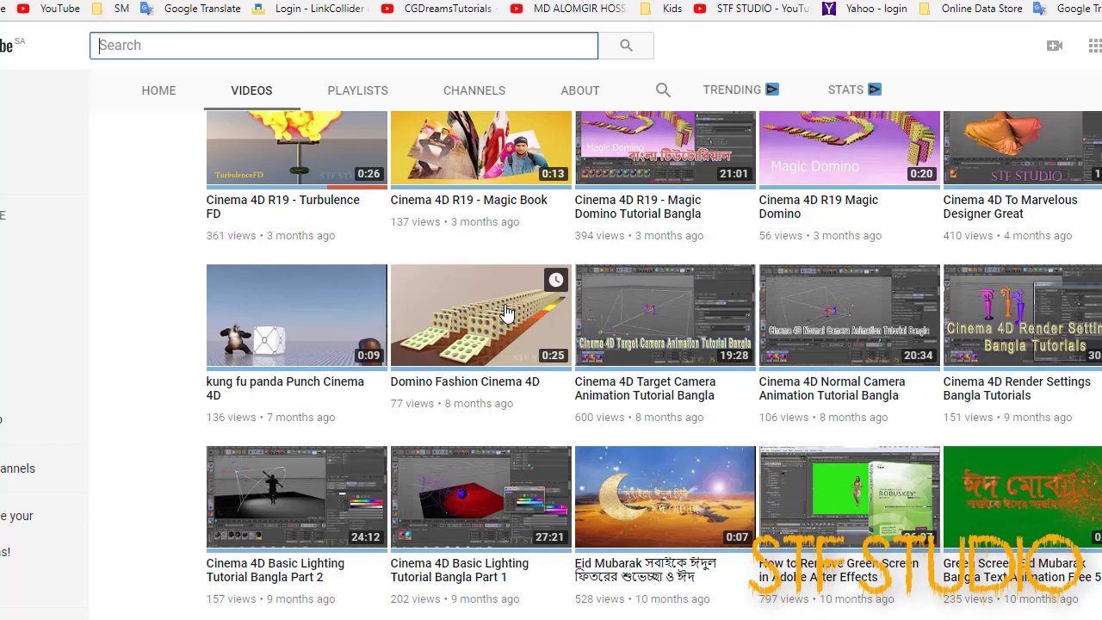
scroll(782, 399, "down", 5)
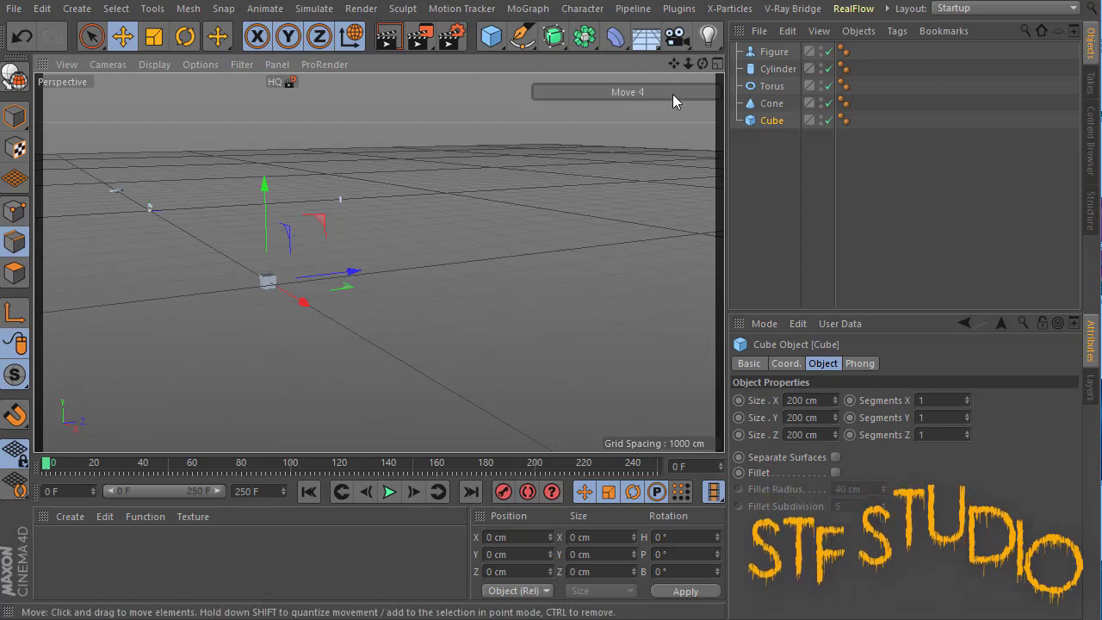
- Back in Cinema 4D, orbit the Perspective view around the selected distant cube
left_click_drag(703, 65, 639, 105)
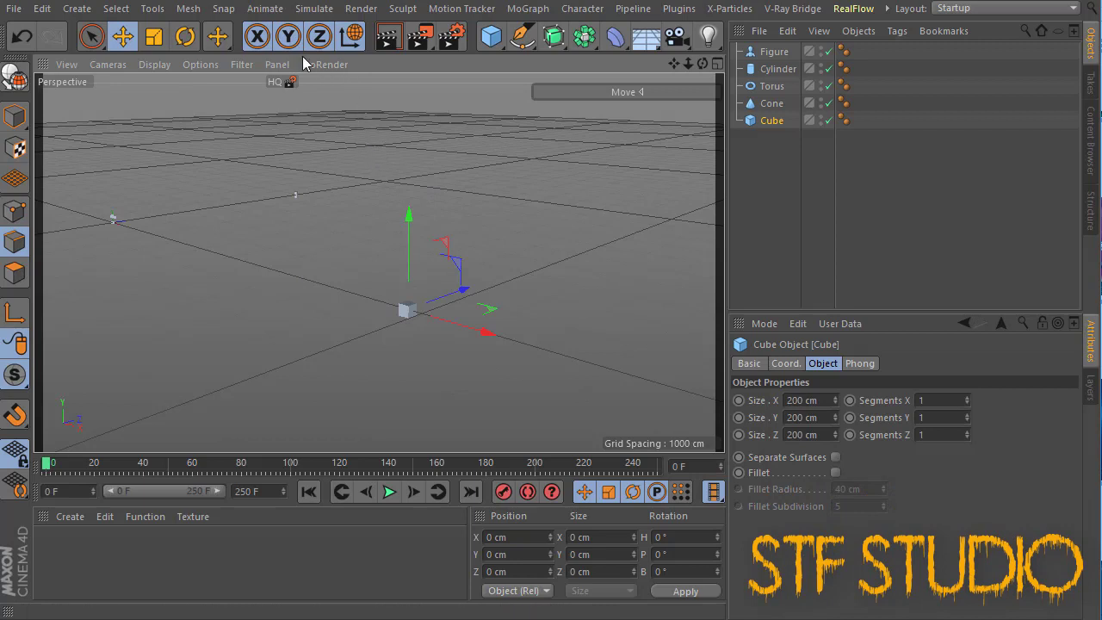
left_click(274, 8)
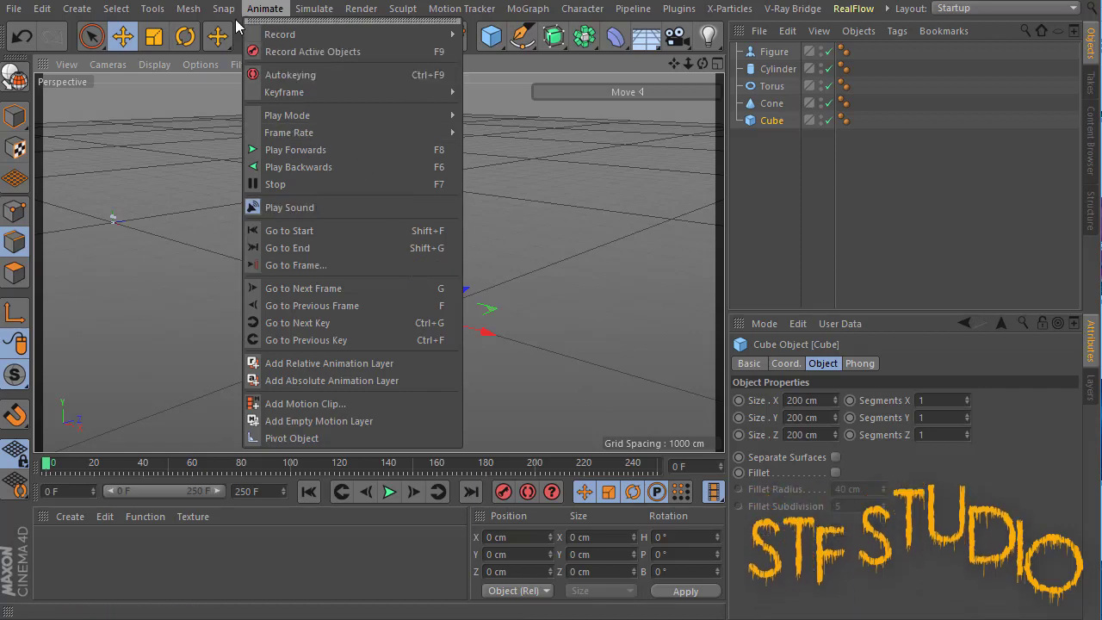
mouse_move(187, 9)
mouse_move(223, 115)
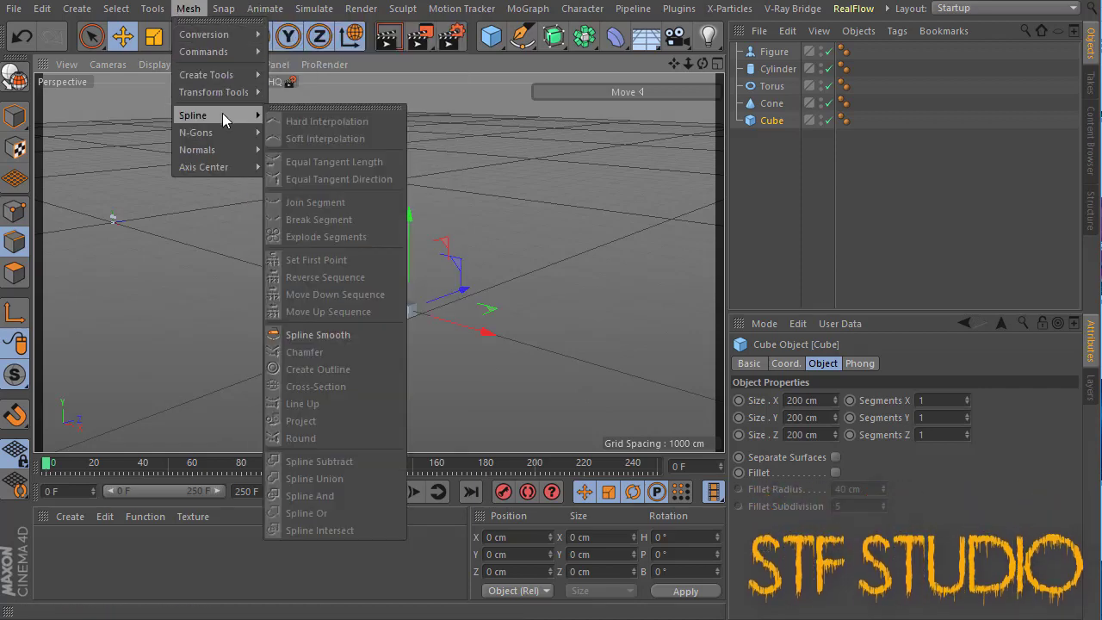
mouse_move(116, 10)
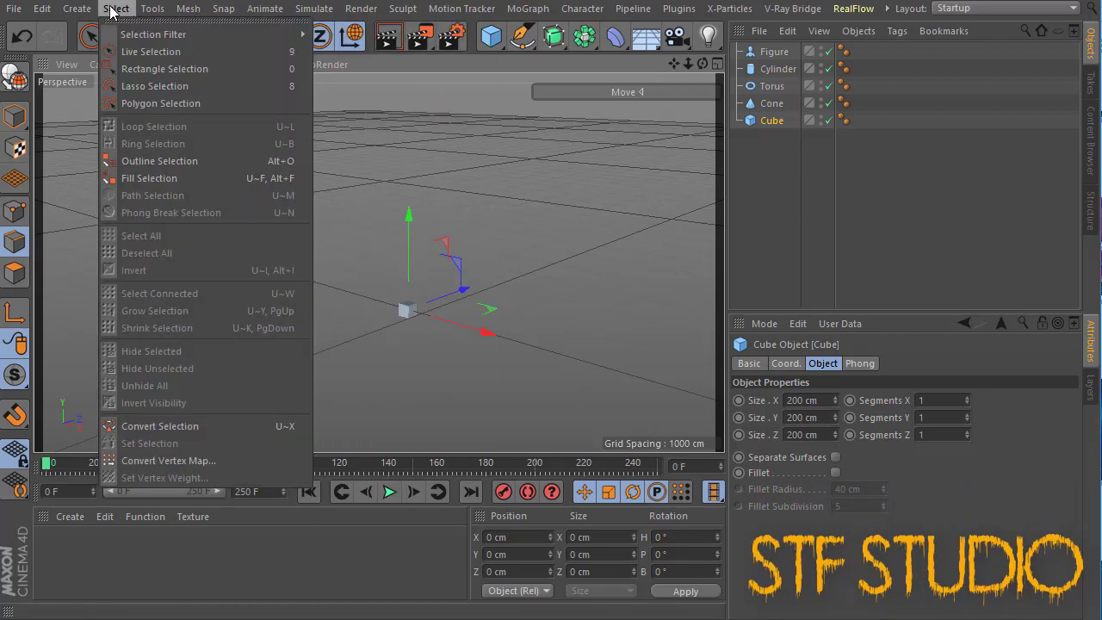
mouse_move(77, 9)
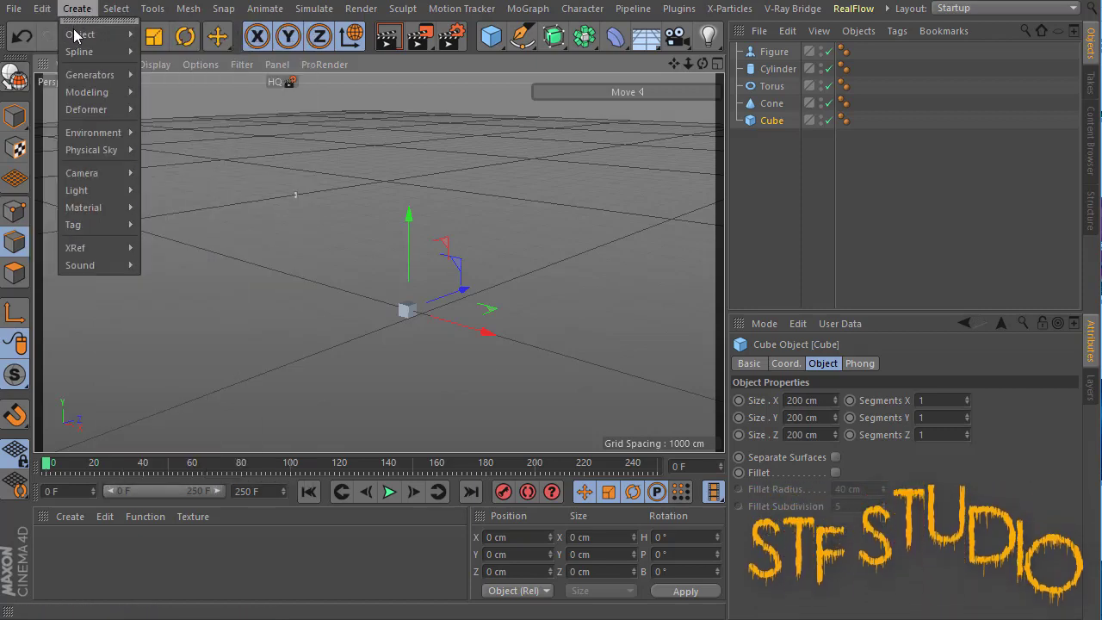
mouse_move(7, 10)
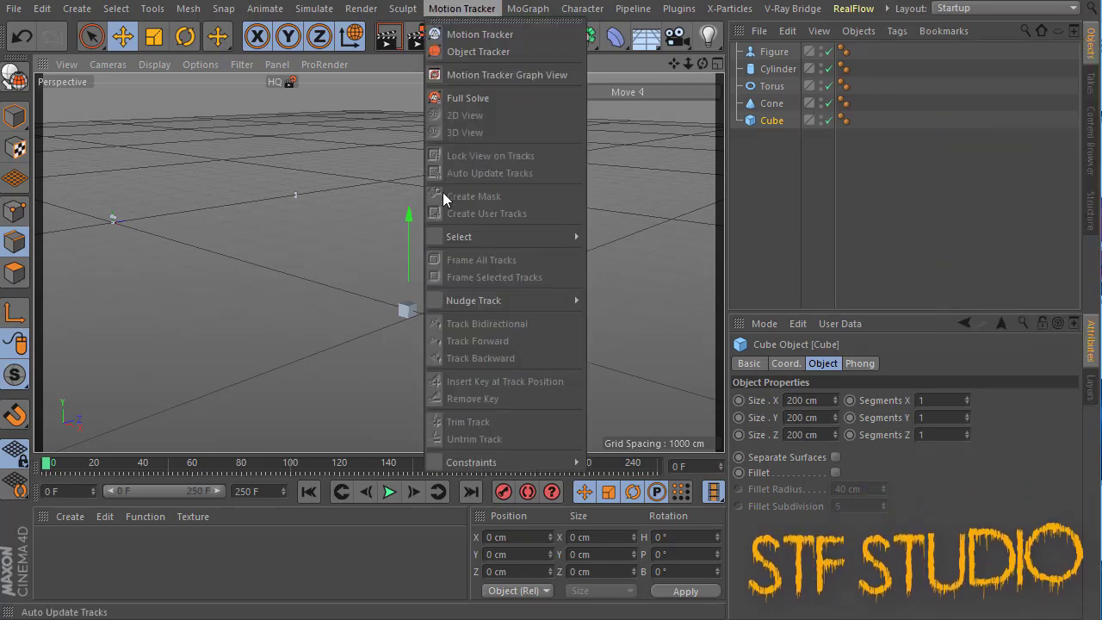
key("Escape")
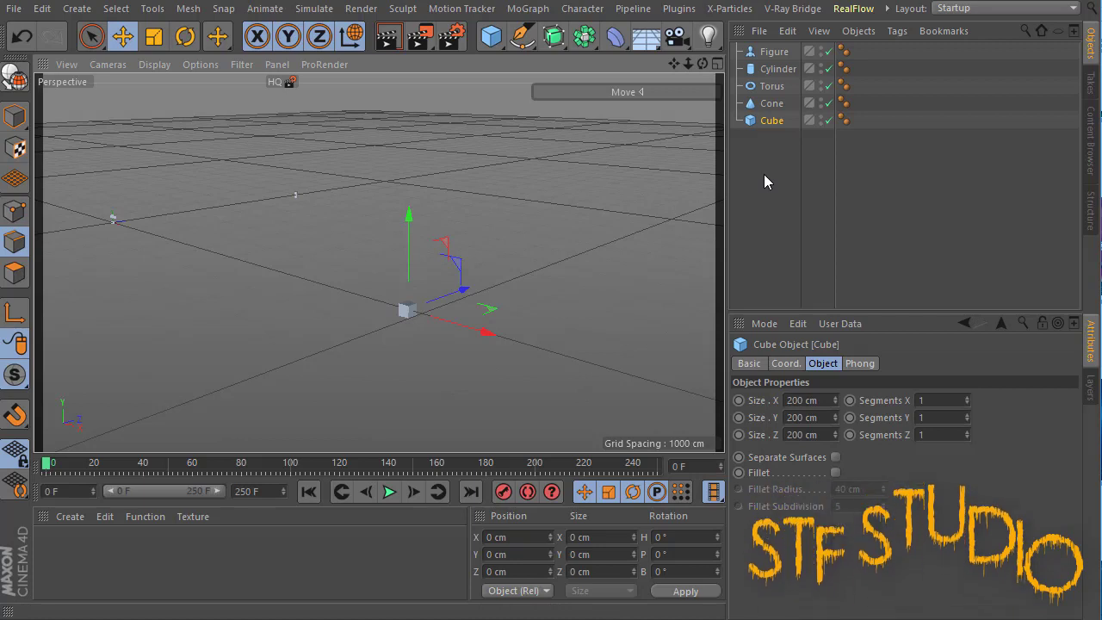
- Select the torus and frame it on its own in the Perspective view
left_click(769, 87)
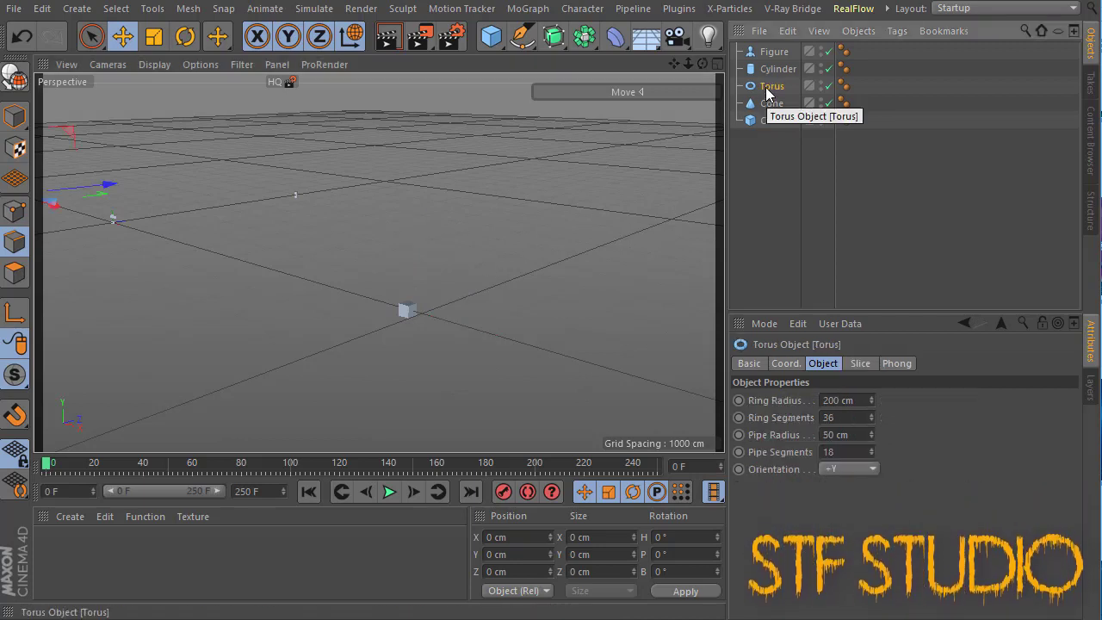
key("o")
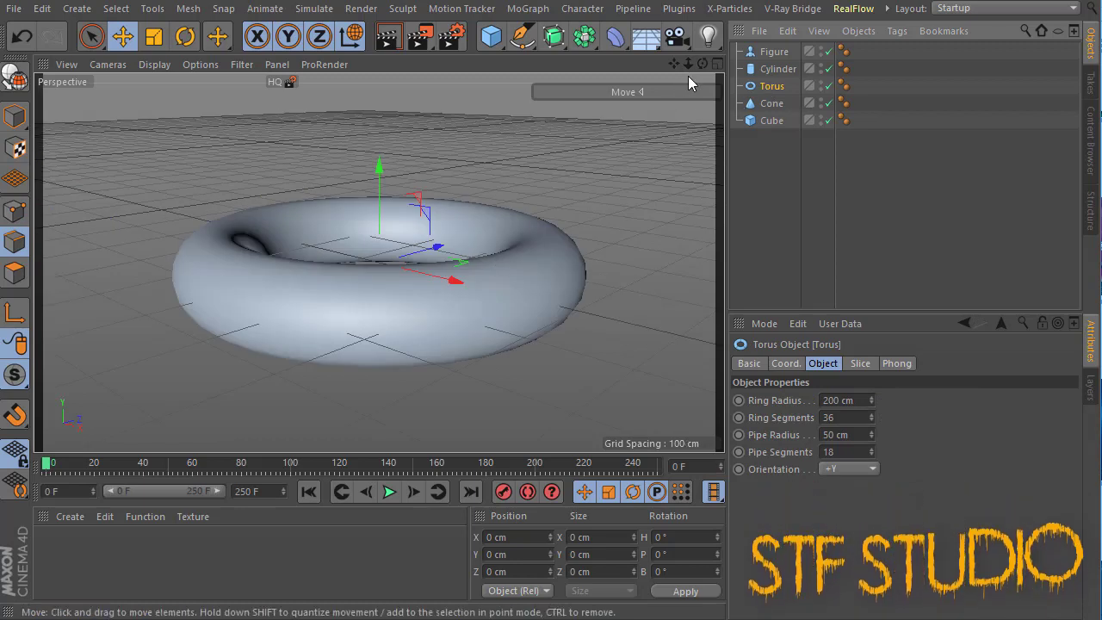